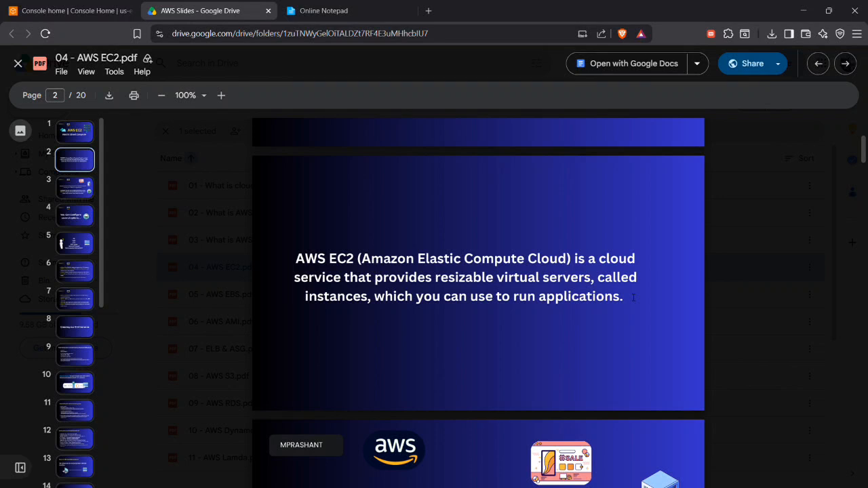
# Read the AWS EC2 slides from page 2 to page 7, covering what EC2 is and its instance configuration options
pyautogui.scroll(-3, 627, 304)
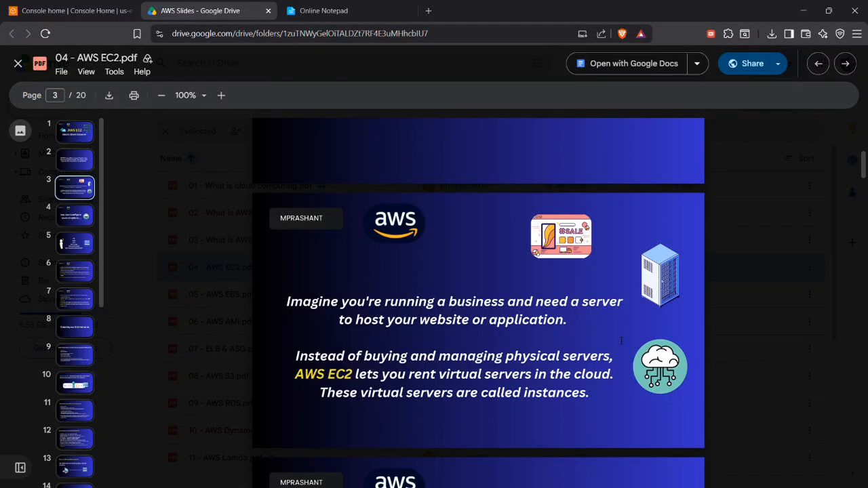
pyautogui.scroll(-9, 621, 341)
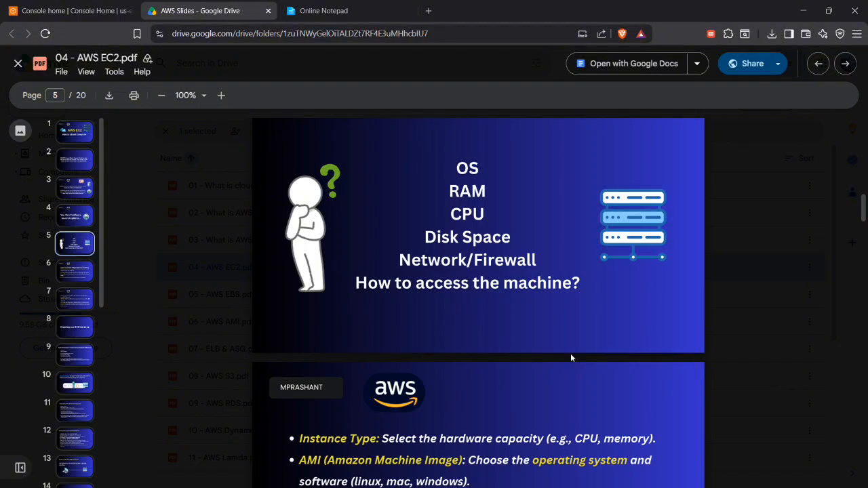
pyautogui.scroll(-3, 570, 358)
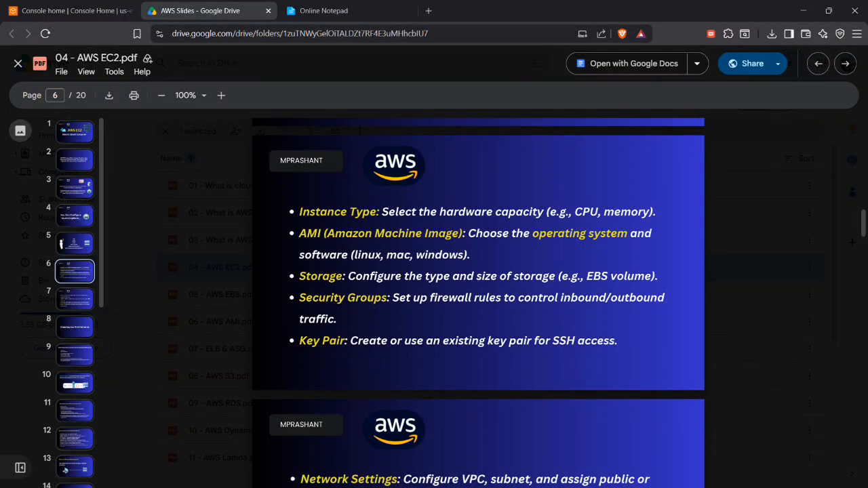
pyautogui.moveTo(299, 298); pyautogui.dragTo(389, 299)
pyautogui.click(359, 311)
pyautogui.scroll(-4, 479, 303)
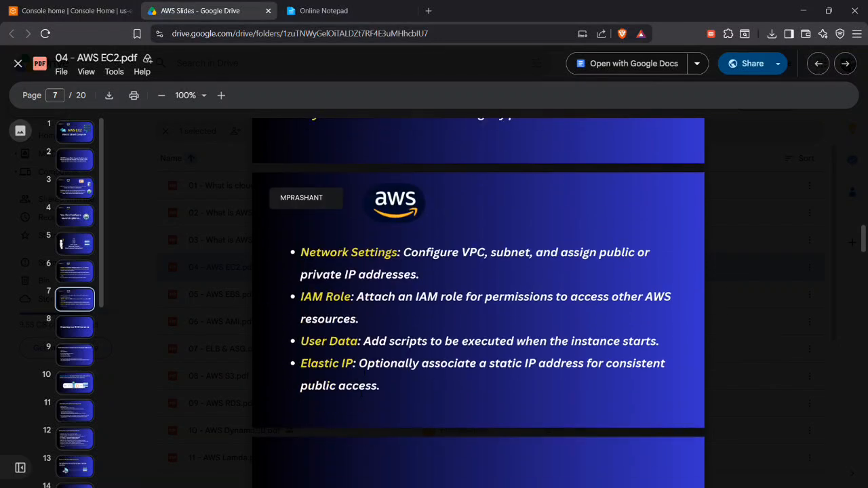
# Switch to the AWS console, search for ec2 and open the EC2 service dashboard
pyautogui.click(85, 13)
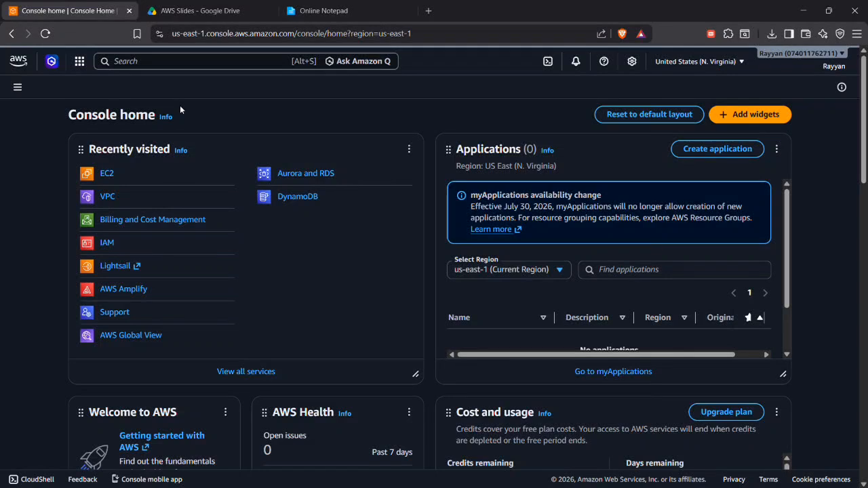
pyautogui.click(180, 66)
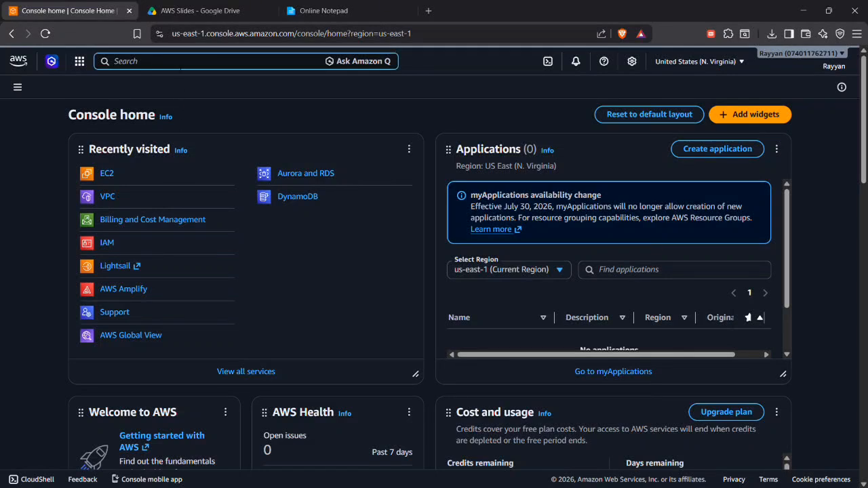
pyautogui.write('ec2')
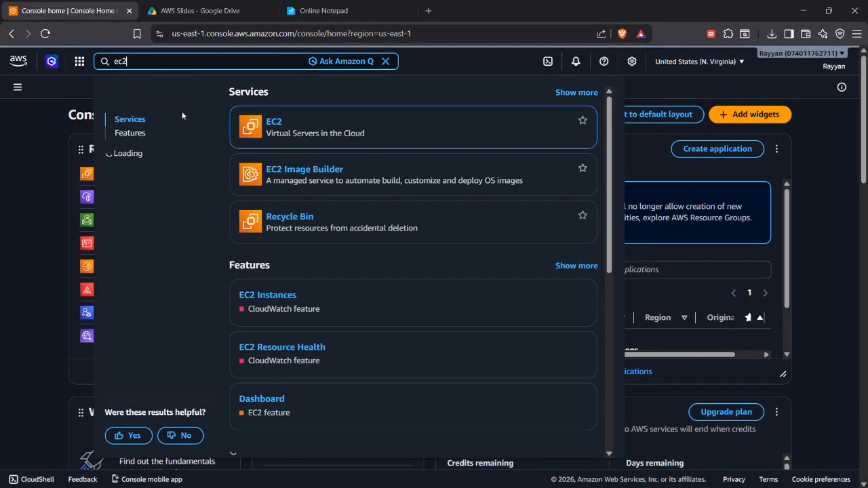
pyautogui.click(275, 123)
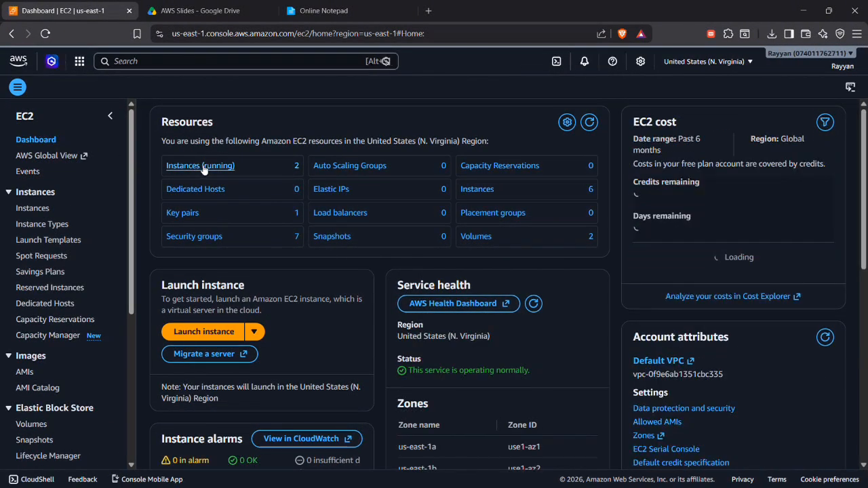
# Open the list of running instances from the EC2 dashboard resources
pyautogui.click(203, 166)
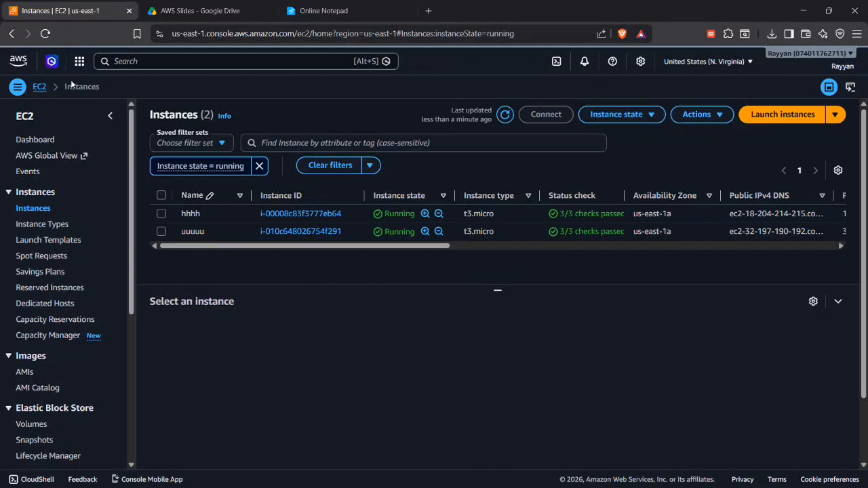
pyautogui.click(12, 33)
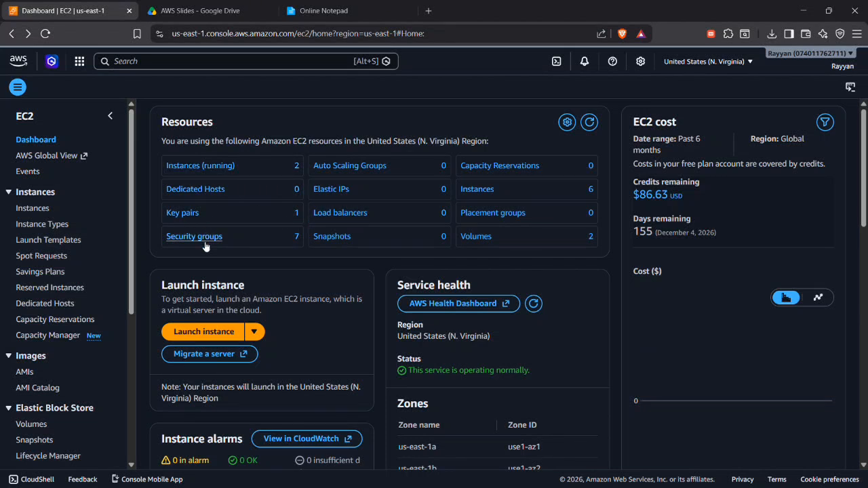
pyautogui.click(210, 170)
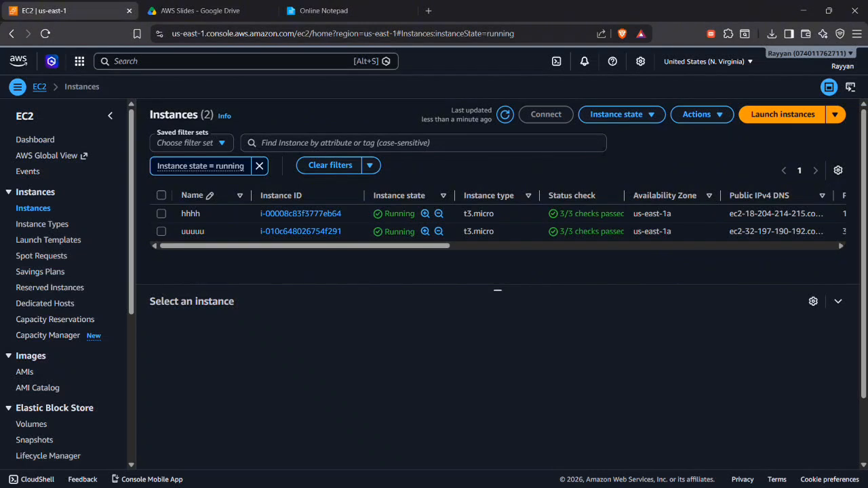
# Start launching a new EC2 instance and name it "My web server"
pyautogui.click(785, 119)
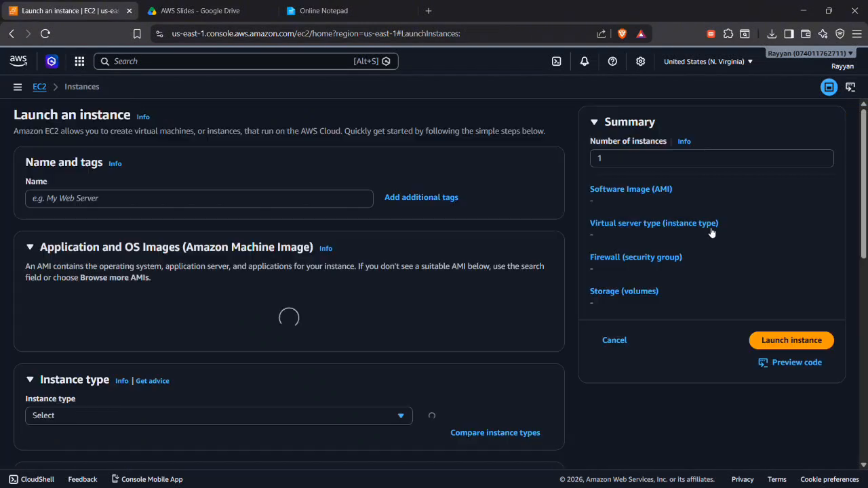
pyautogui.click(246, 250)
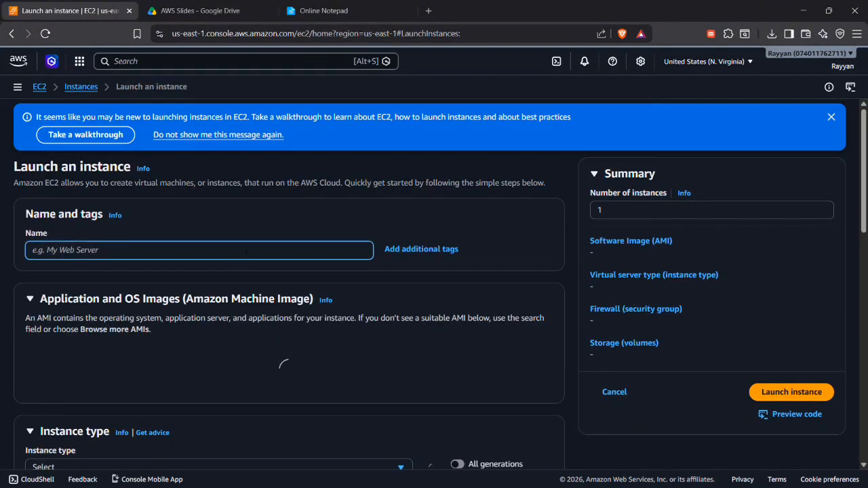
pyautogui.write('M')
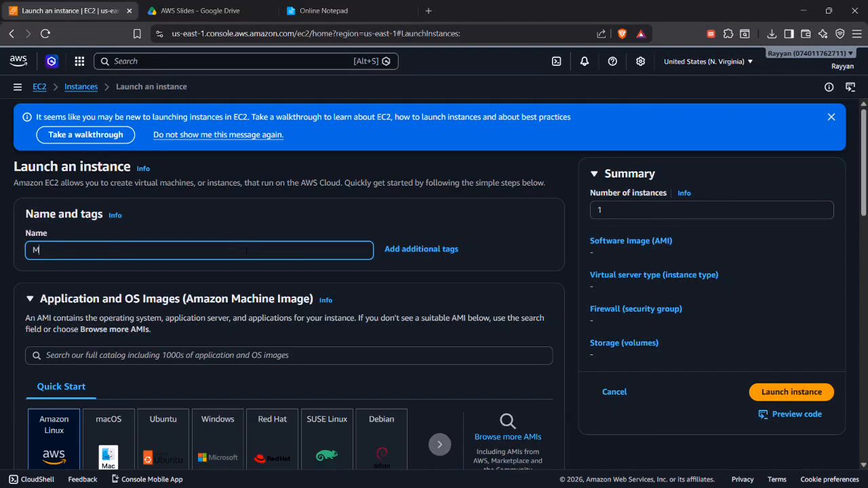
pyautogui.write('y web server')
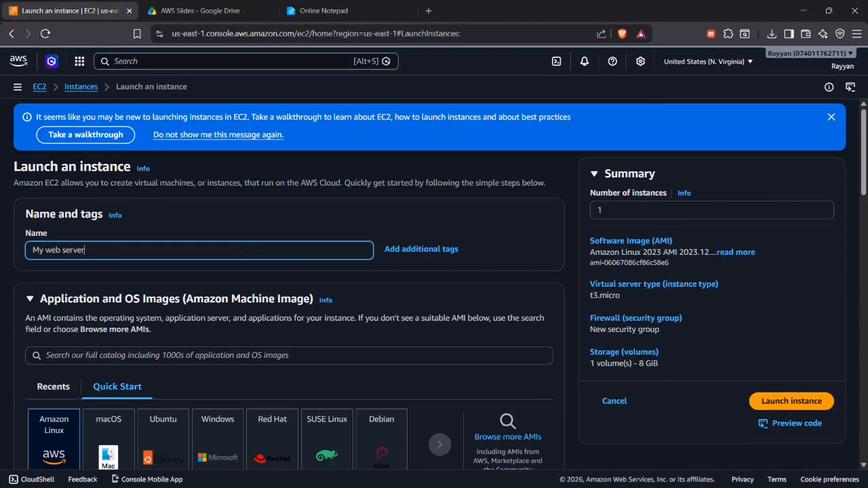
# Choose Amazon Linux as the quick-start operating system image and check its AMI details
pyautogui.scroll(-2, 245, 252)
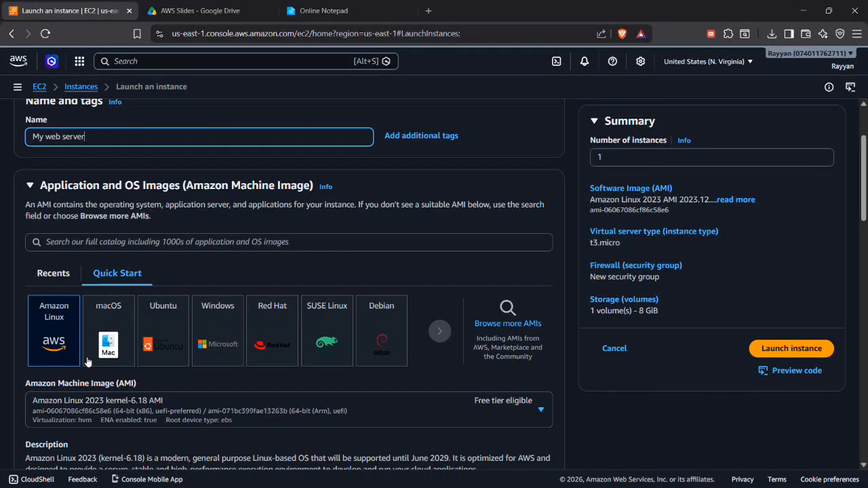
pyautogui.click(64, 337)
pyautogui.scroll(-1, 53, 328)
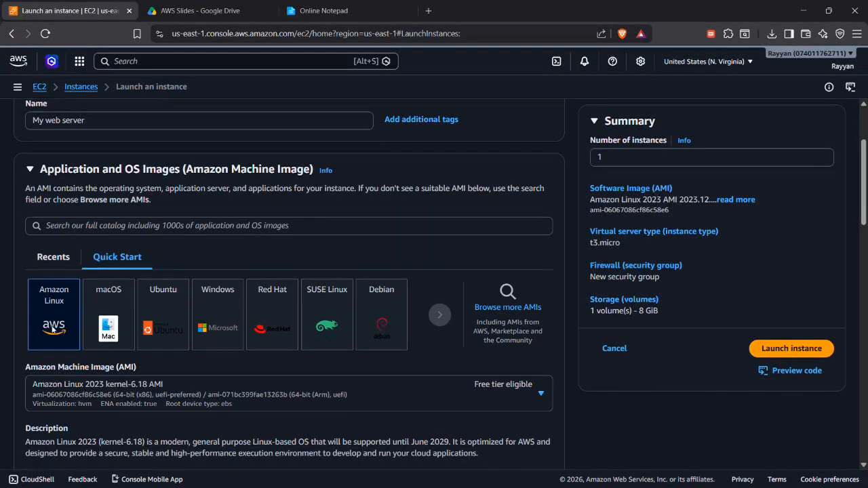
pyautogui.scroll(-2, 53, 328)
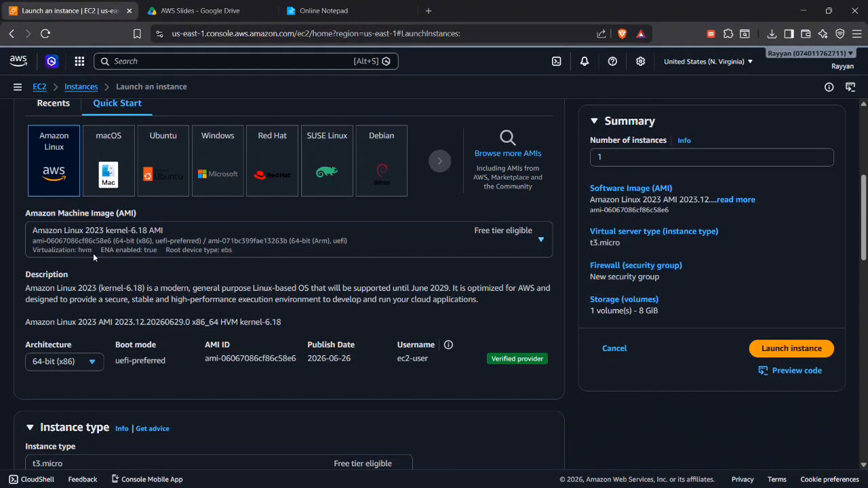
# Review the available instance types and select t3.micro for the new instance
pyautogui.scroll(-2, 77, 261)
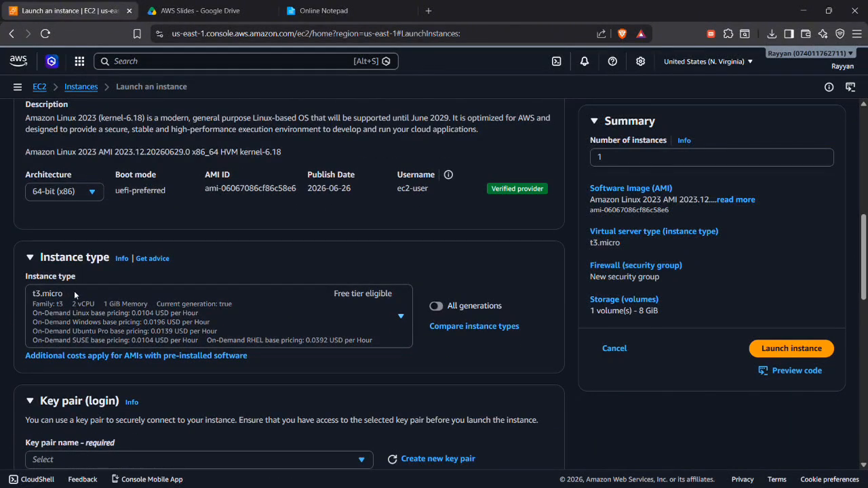
pyautogui.click(83, 292)
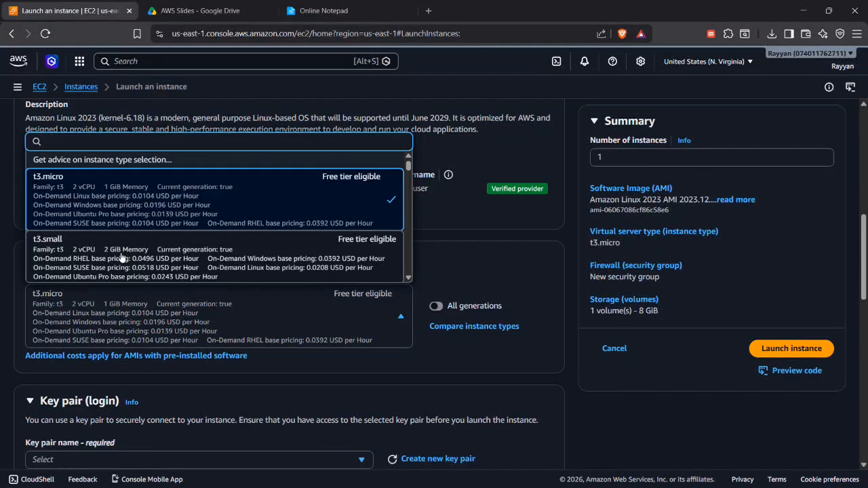
pyautogui.click(145, 216)
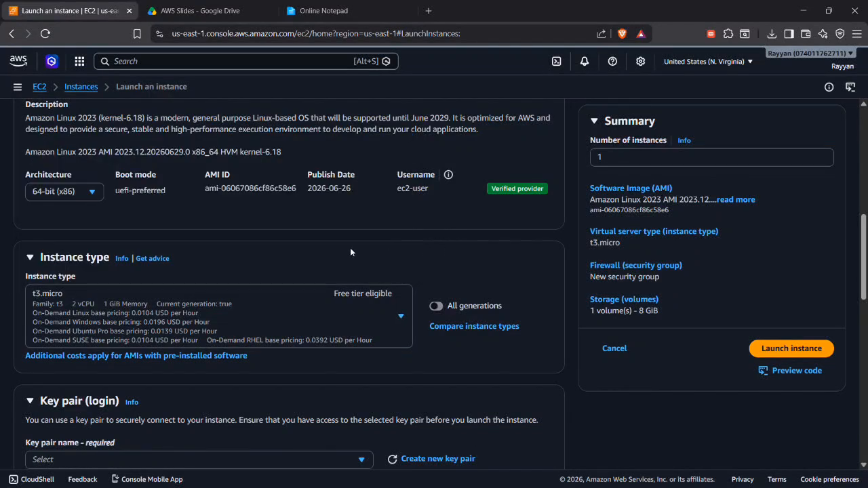
# Create a new RSA key pair named "access key" in .pem format for logging in to the instance
pyautogui.scroll(-3, 256, 249)
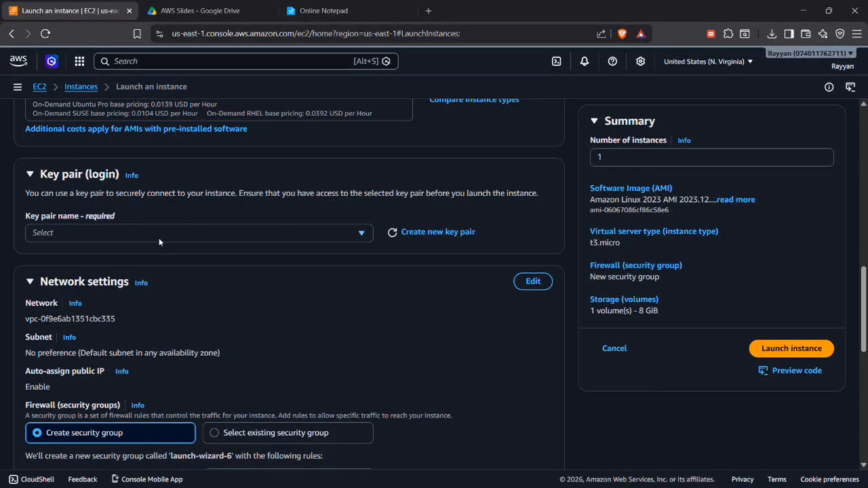
pyautogui.click(159, 238)
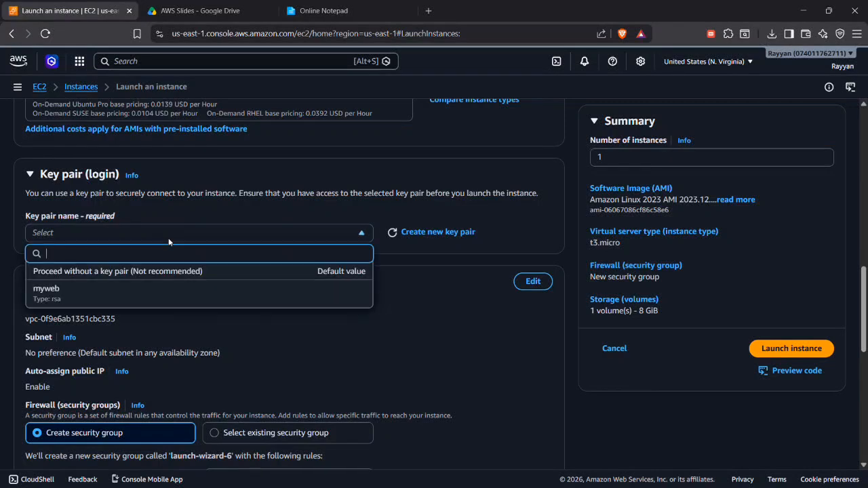
pyautogui.click(277, 204)
pyautogui.click(395, 235)
pyautogui.click(411, 239)
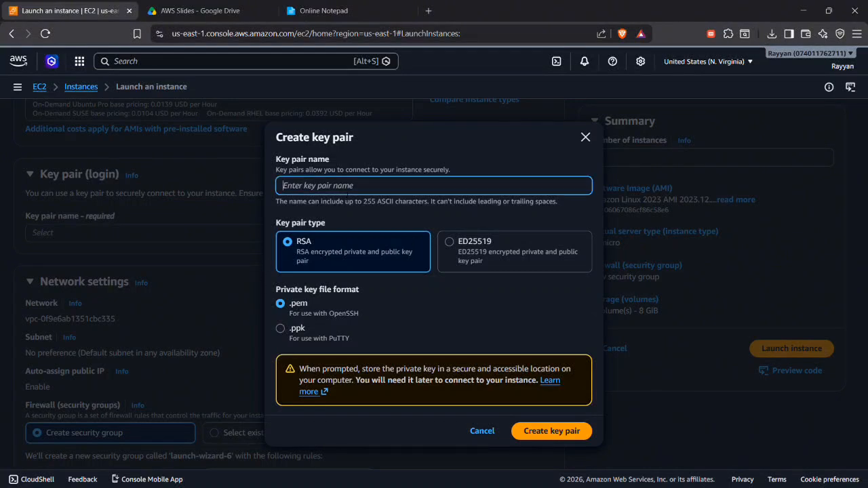
pyautogui.write('access key')
pyautogui.click(531, 432)
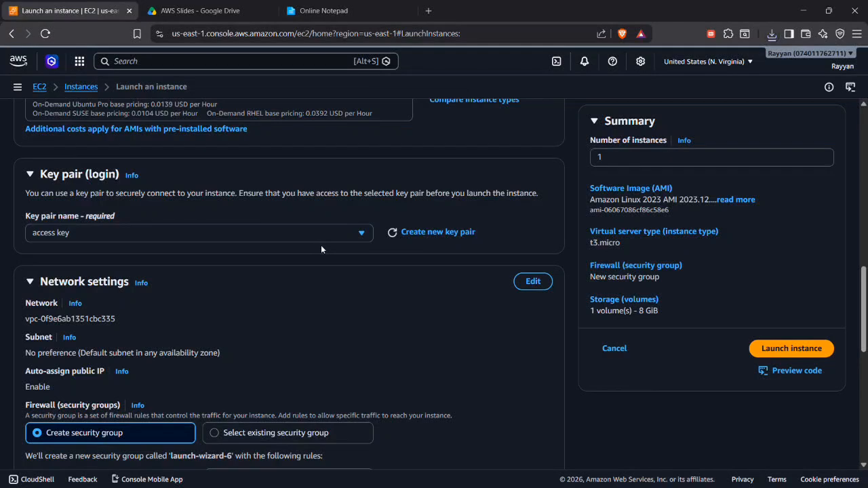
# Review the key pair and network settings, and allow HTTPS traffic from the internet in the new security group
pyautogui.scroll(-2, 310, 277)
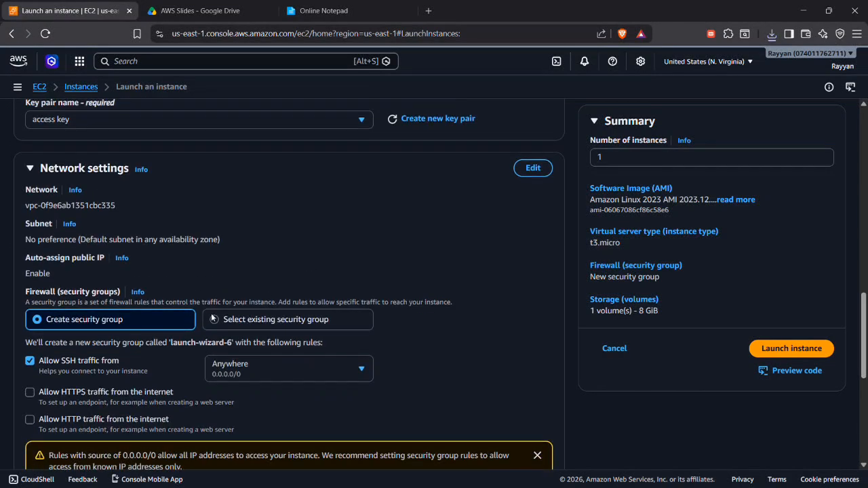
pyautogui.scroll(3, 206, 296)
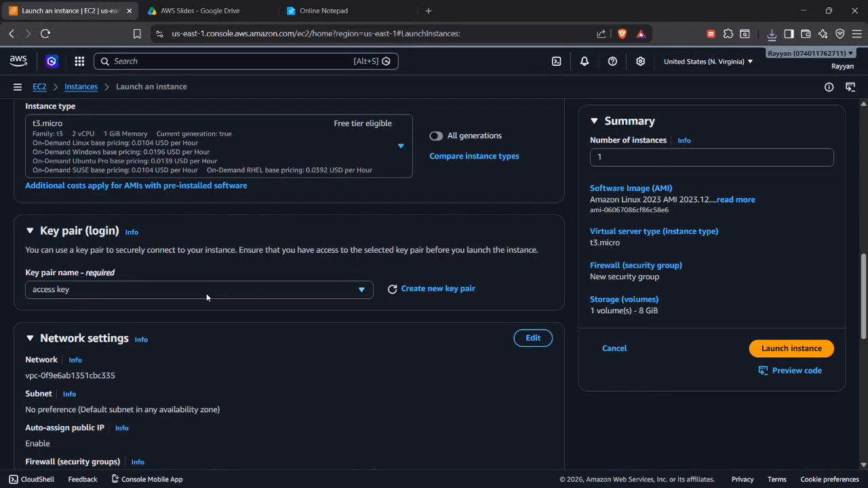
pyautogui.scroll(-1, 203, 325)
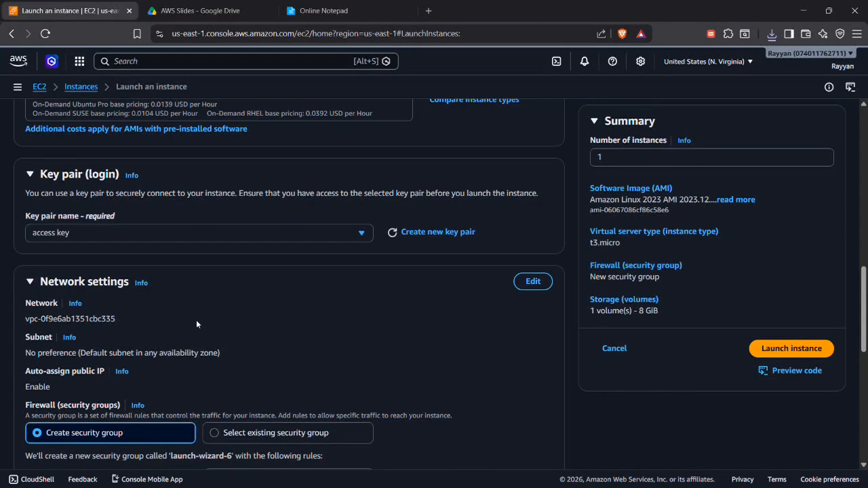
pyautogui.scroll(-4, 177, 328)
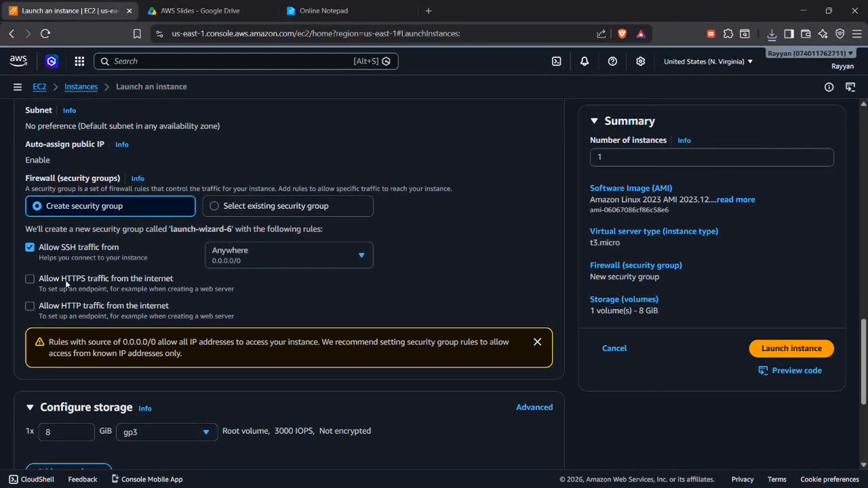
pyautogui.click(60, 281)
# Examine the storage configuration, then expand the advanced details and look through their options
pyautogui.scroll(-3, 112, 310)
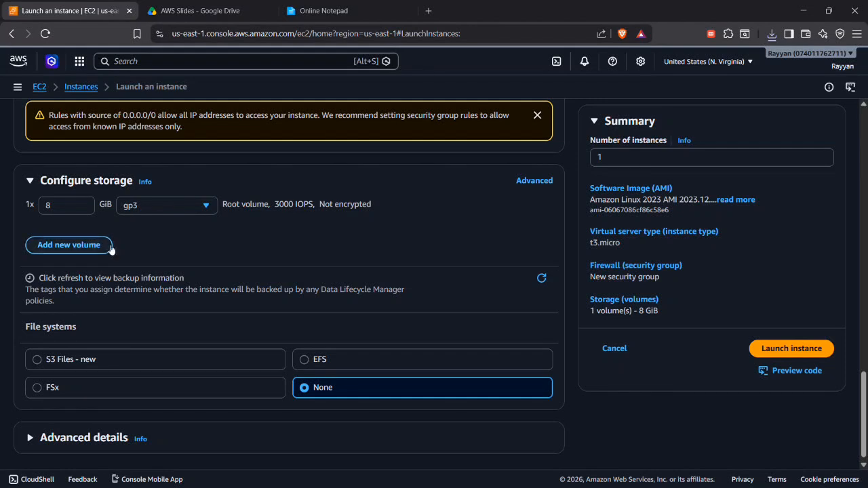
pyautogui.scroll(-1, 156, 292)
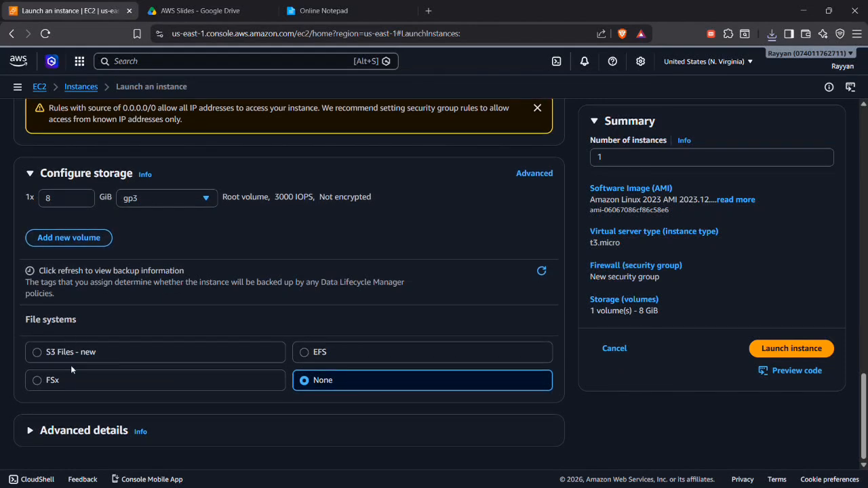
pyautogui.click(69, 438)
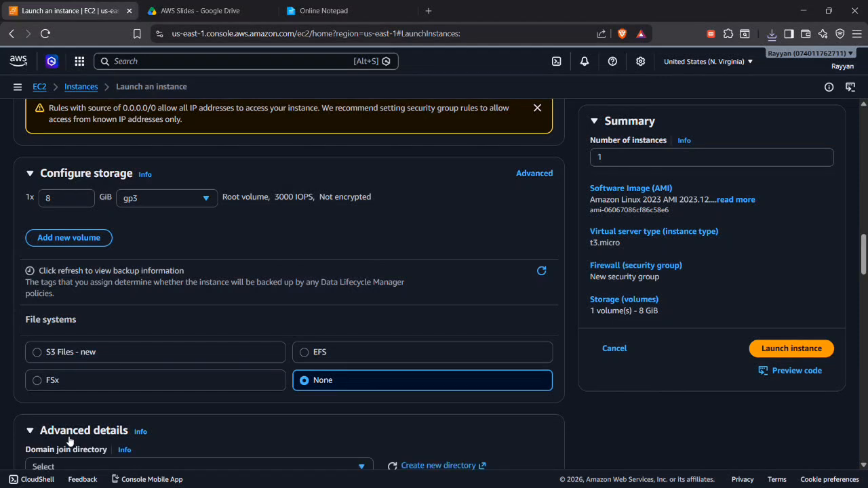
pyautogui.scroll(-10, 162, 388)
pyautogui.scroll(-6, 201, 384)
pyautogui.scroll(9, 197, 366)
pyautogui.scroll(7, 215, 370)
pyautogui.scroll(-3, 144, 373)
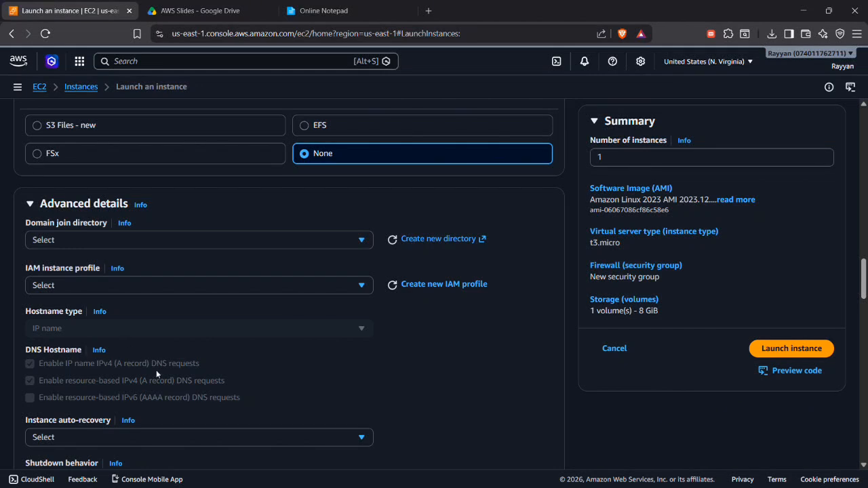
pyautogui.scroll(-3, 173, 352)
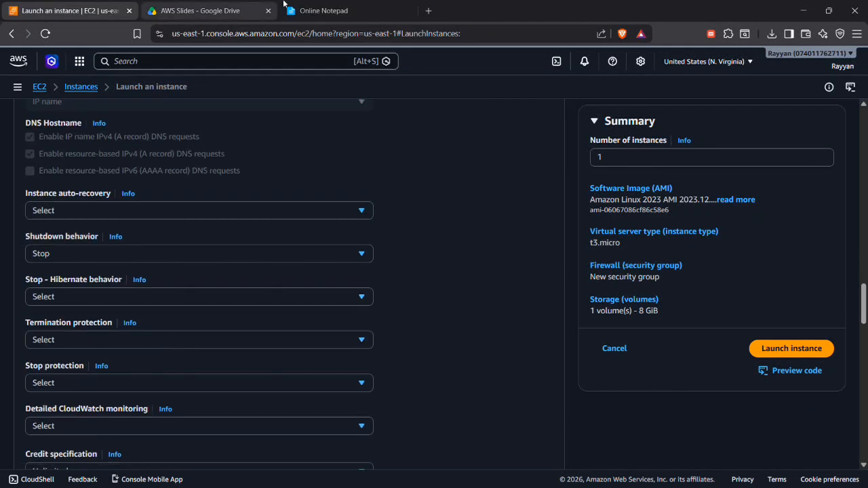
# Switch to Online Notepad and copy the entire Apache setup script, from #!/bin/bash through the echo line that writes /var/www/html/index.html
pyautogui.click(319, 10)
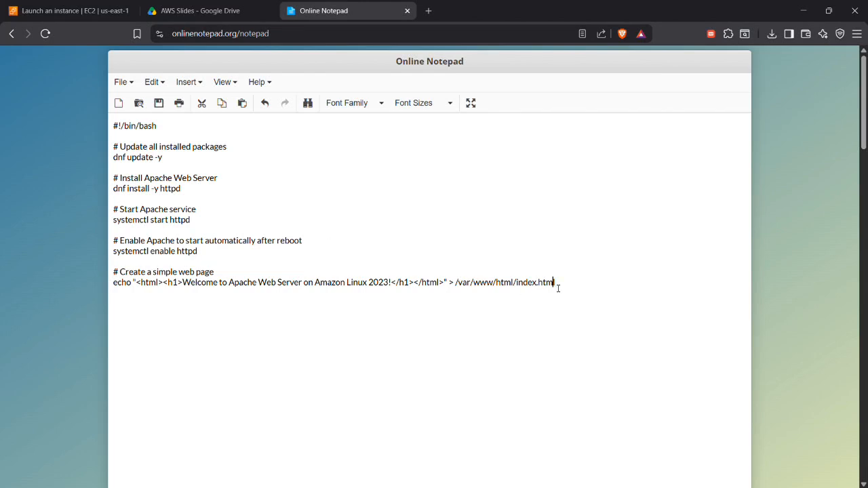
pyautogui.moveTo(558, 288); pyautogui.dragTo(354, 258)
pyautogui.hotkey('ctrl', 'a')
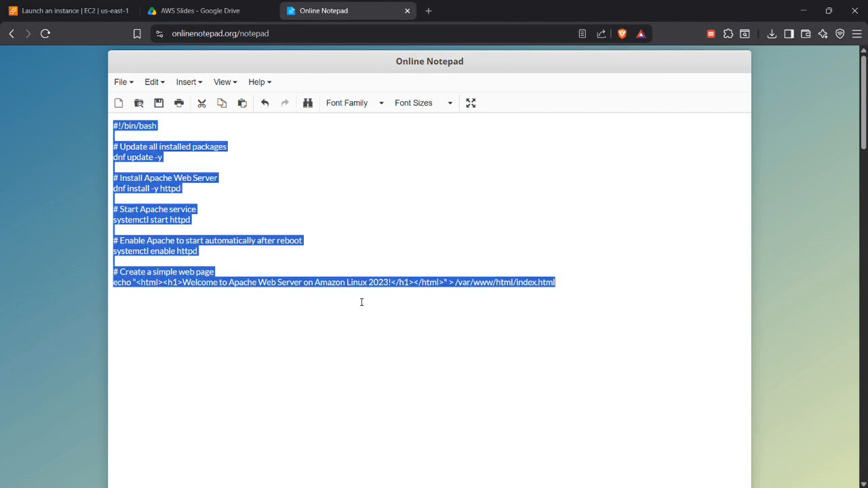
pyautogui.click(385, 260)
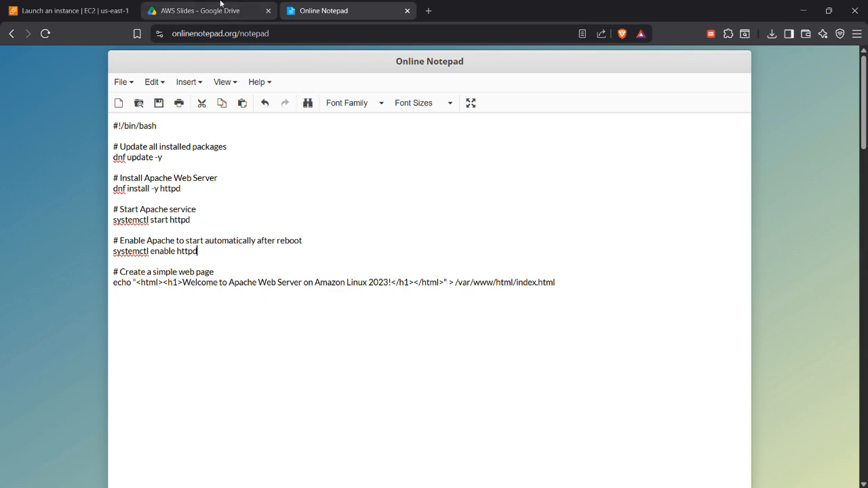
pyautogui.moveTo(281, 246); pyautogui.dragTo(281, 237)
pyautogui.hotkey('ctrl', 'a')
pyautogui.hotkey('ctrl', 'c')
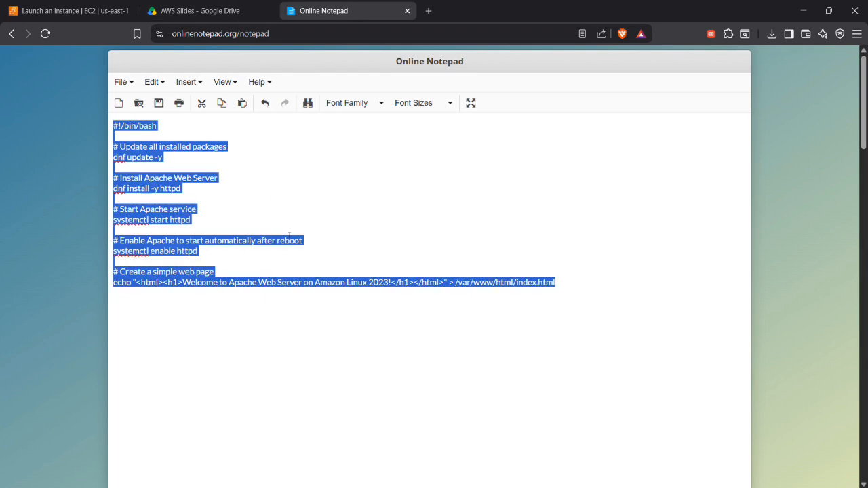
# Return to the AWS instance launch page and paste the copied Apache startup script into the optional user data
pyautogui.hotkey('ctrl', 'shift', 'Tab')
pyautogui.hotkey('ctrl', 'shift', 'Tab')
pyautogui.scroll(-12, 199, 282)
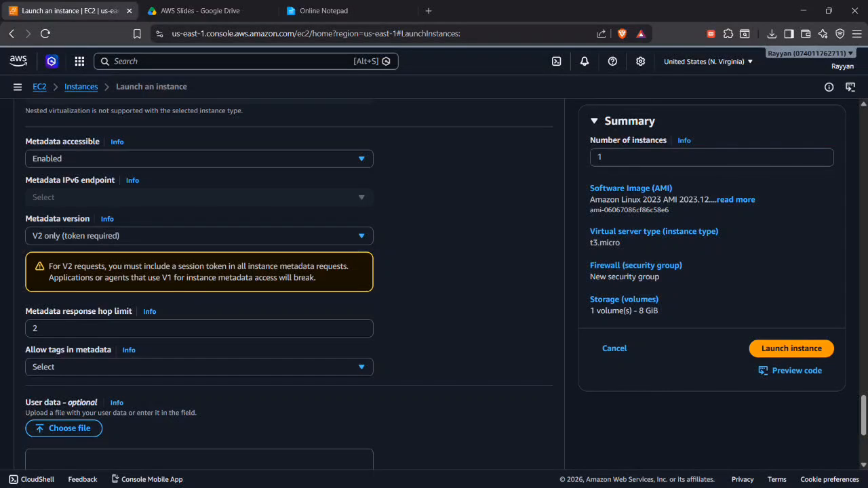
pyautogui.scroll(-2, 159, 271)
pyautogui.scroll(-2, 159, 271)
pyautogui.click(142, 341)
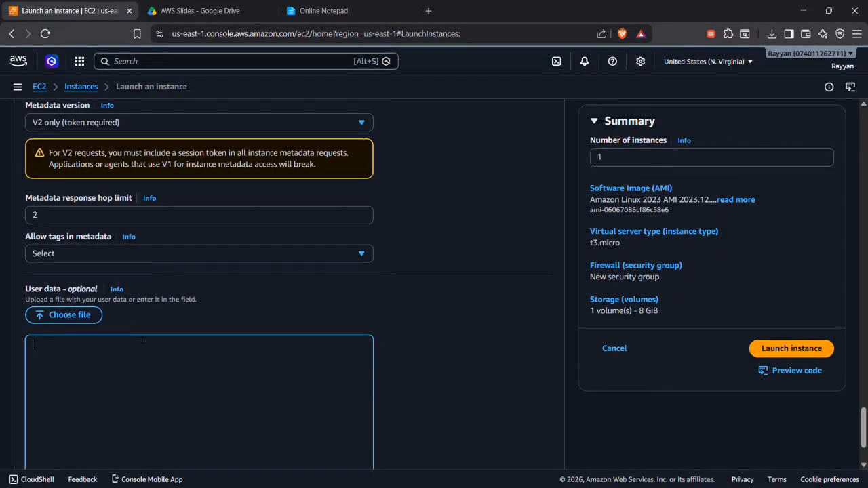
pyautogui.scroll(-2, 166, 317)
pyautogui.hotkey('ctrl', 'v')
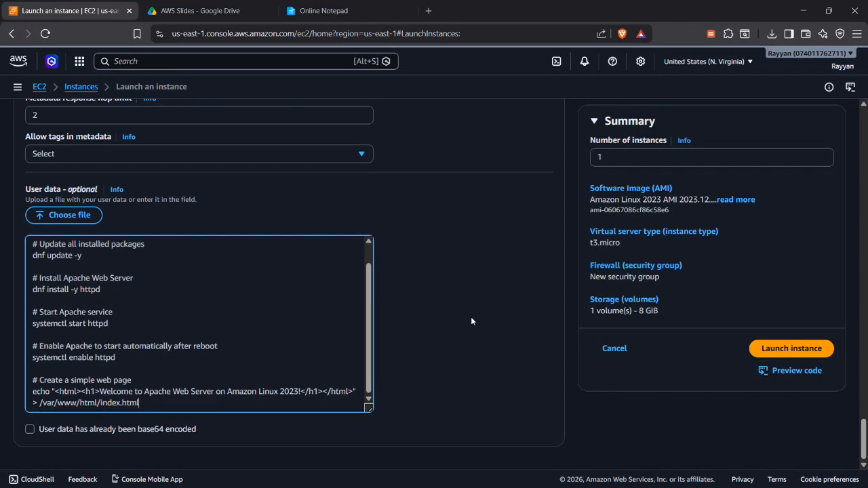
# Launch one instance with the configured settings and go to the list of instances
pyautogui.click(629, 163)
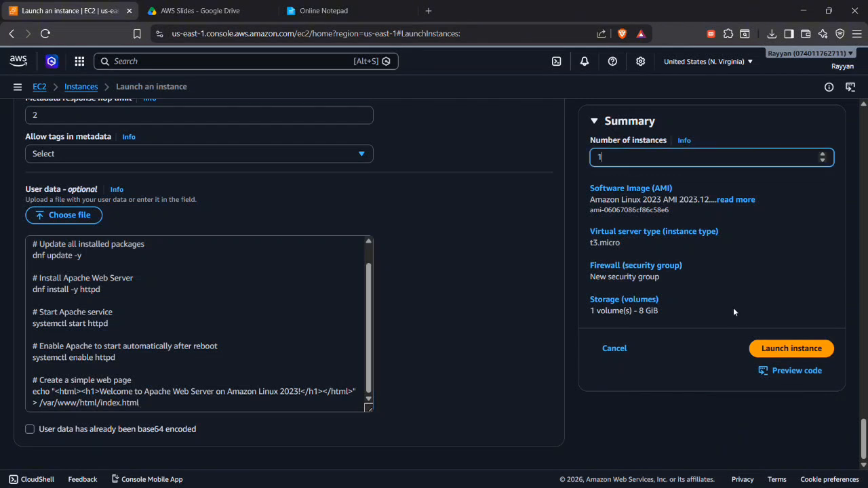
pyautogui.click(765, 350)
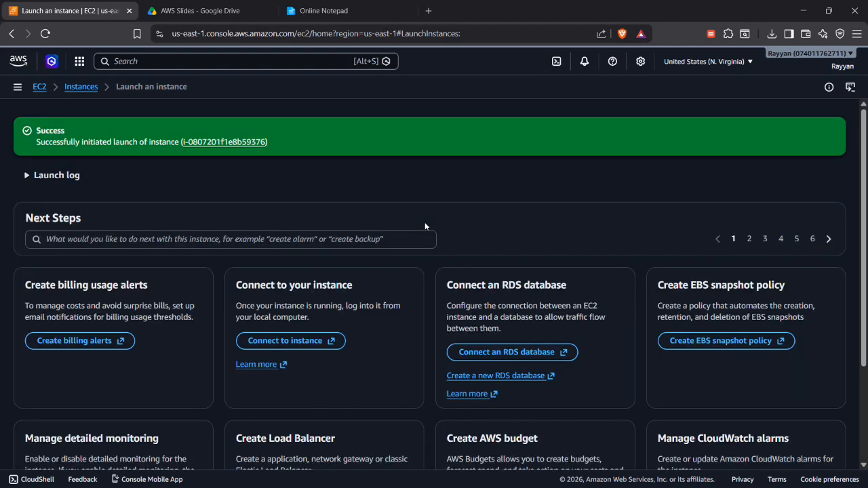
pyautogui.click(81, 92)
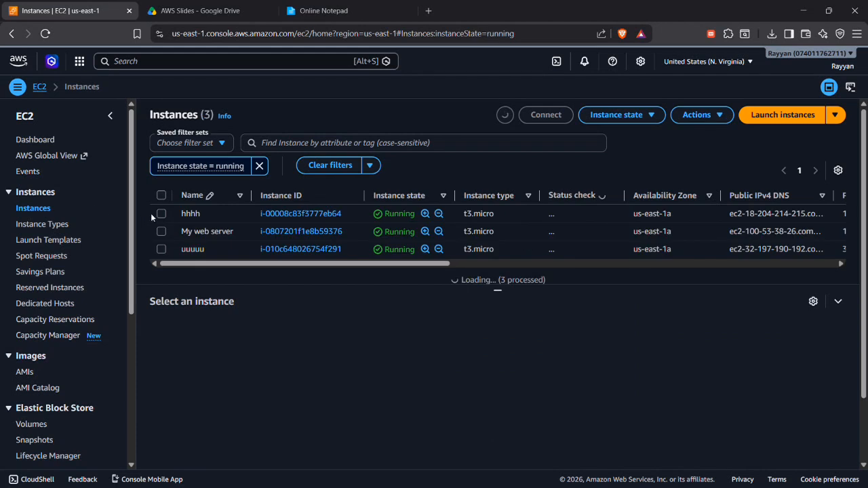
# Select the "My web server" instance in the list and open its instance summary
pyautogui.click(169, 232)
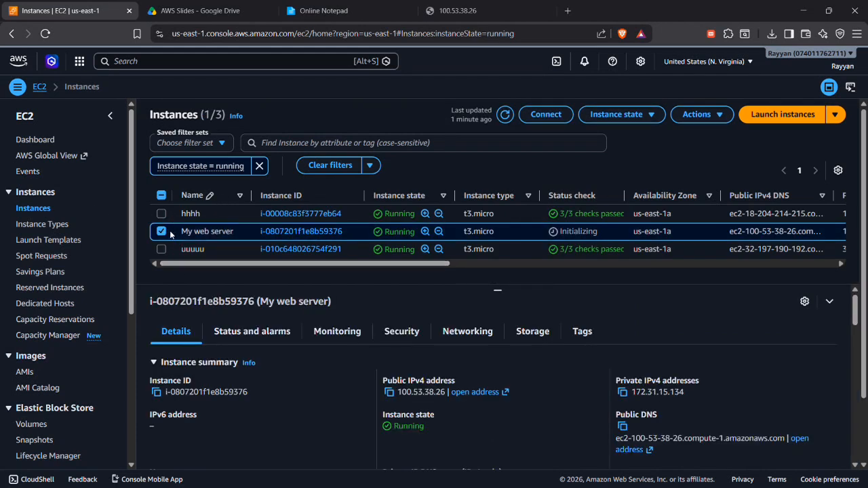
pyautogui.click(169, 233)
pyautogui.click(170, 233)
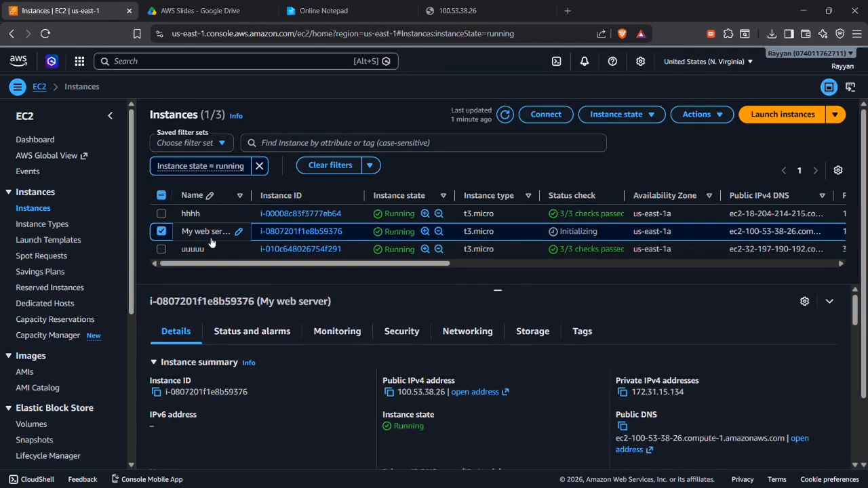
pyautogui.click(309, 232)
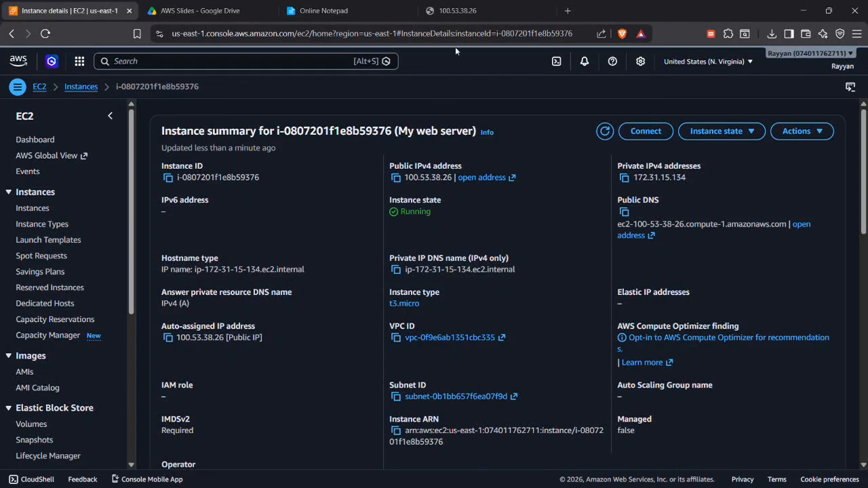
pyautogui.click(548, 12)
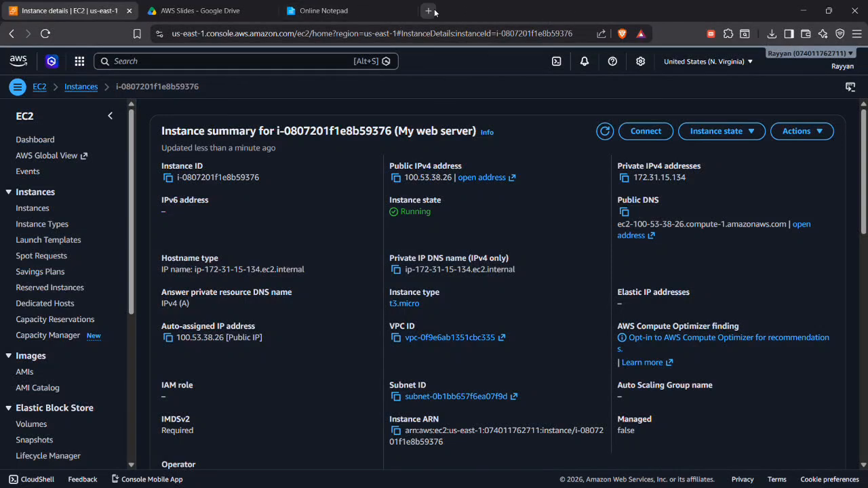
pyautogui.click(431, 11)
pyautogui.write('http://100.53.38.26')
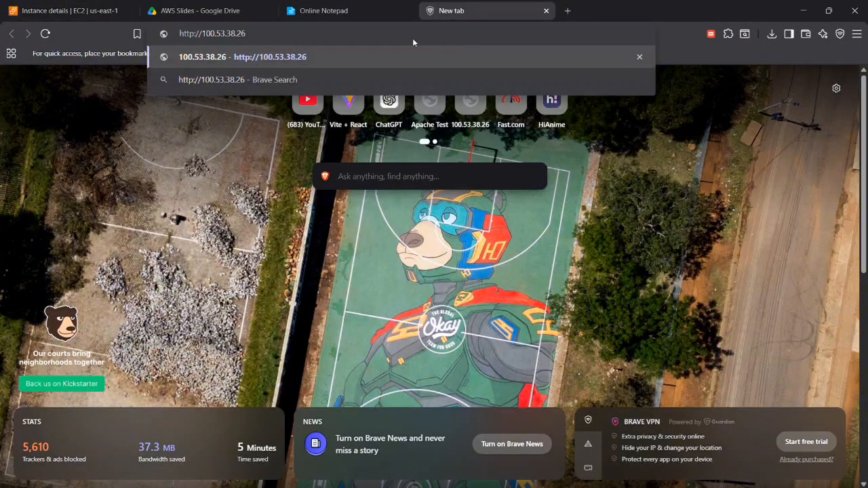
pyautogui.press('Return')
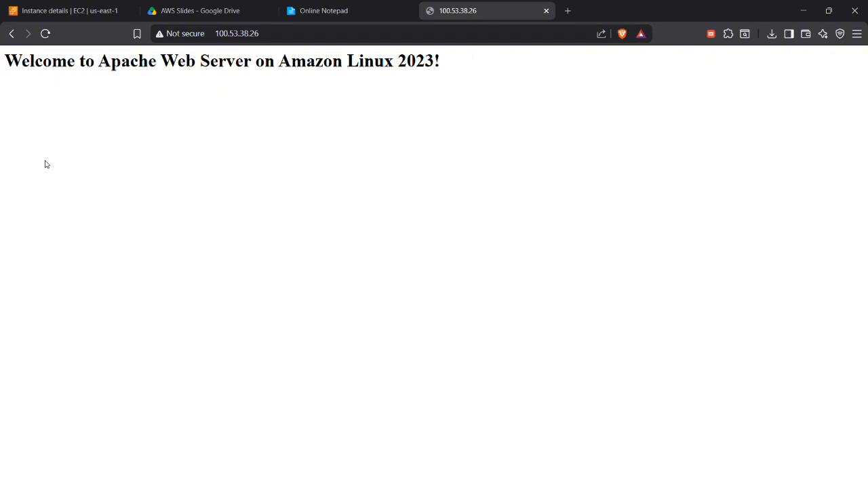
# Return to the instance summary and examine the details, security group, and inbound and outbound rules of "My web server"
pyautogui.click(98, 5)
pyautogui.scroll(-6, 352, 301)
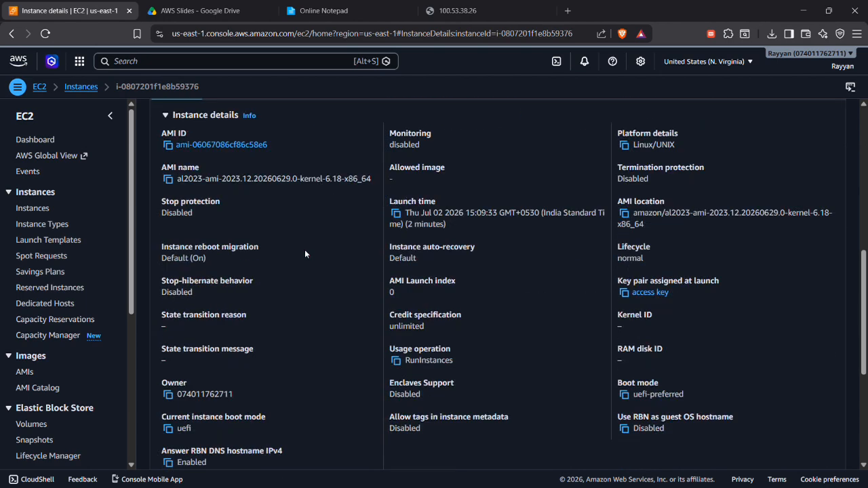
pyautogui.scroll(1, 304, 249)
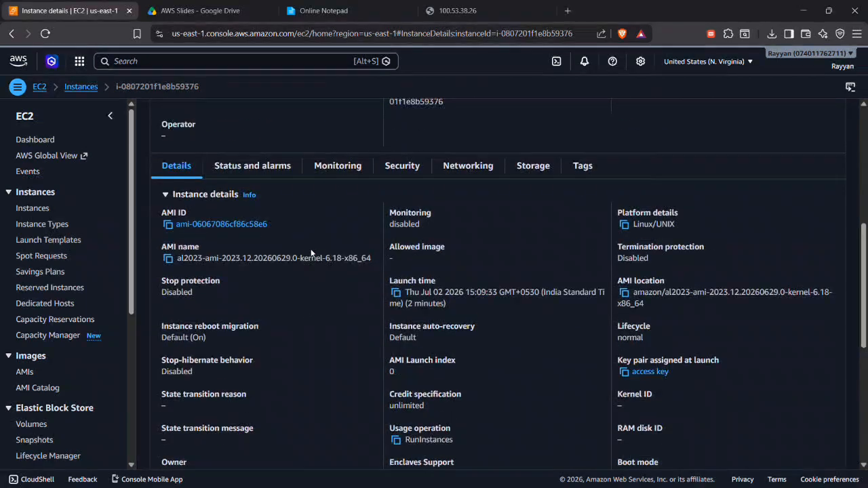
pyautogui.click(412, 167)
pyautogui.scroll(-1, 400, 197)
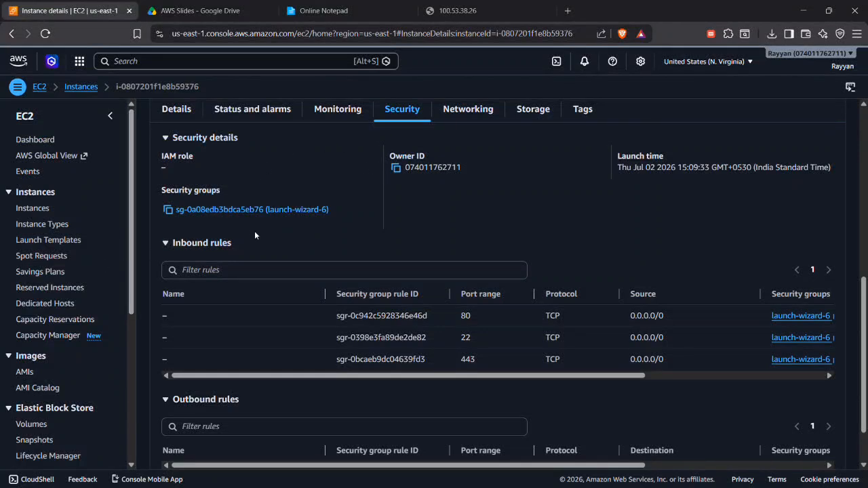
pyautogui.scroll(-1, 258, 231)
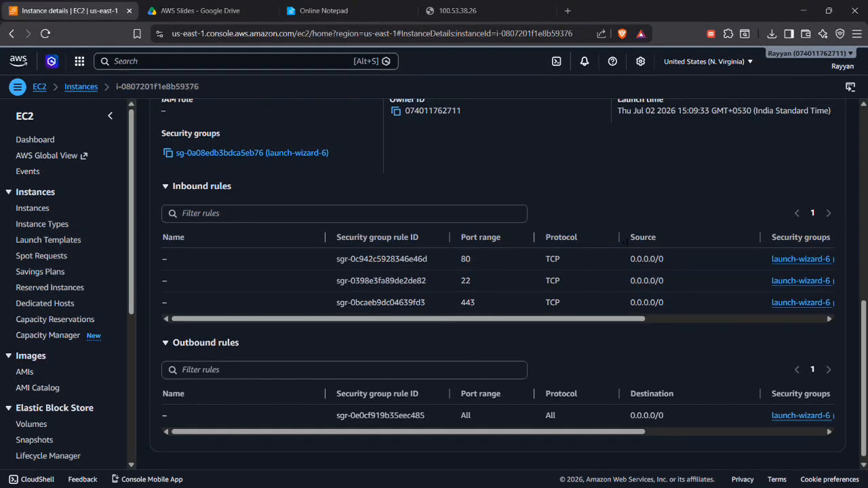
pyautogui.moveTo(623, 239); pyautogui.dragTo(663, 309)
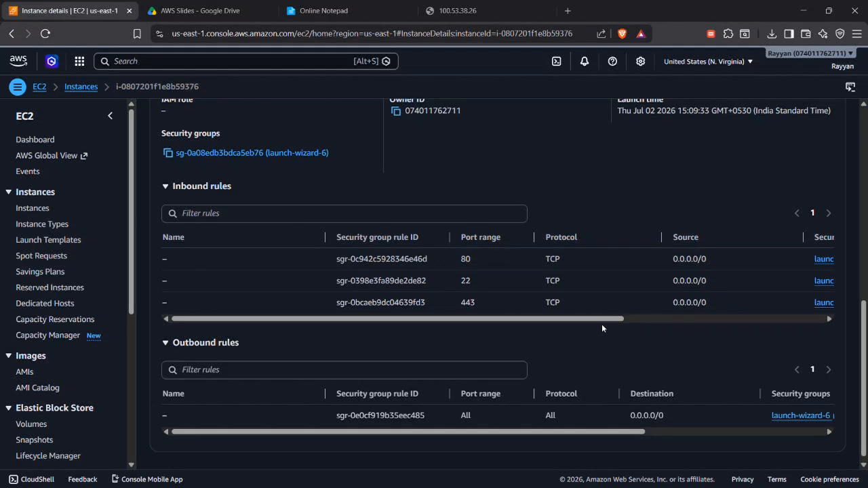
pyautogui.moveTo(574, 321); pyautogui.dragTo(489, 322)
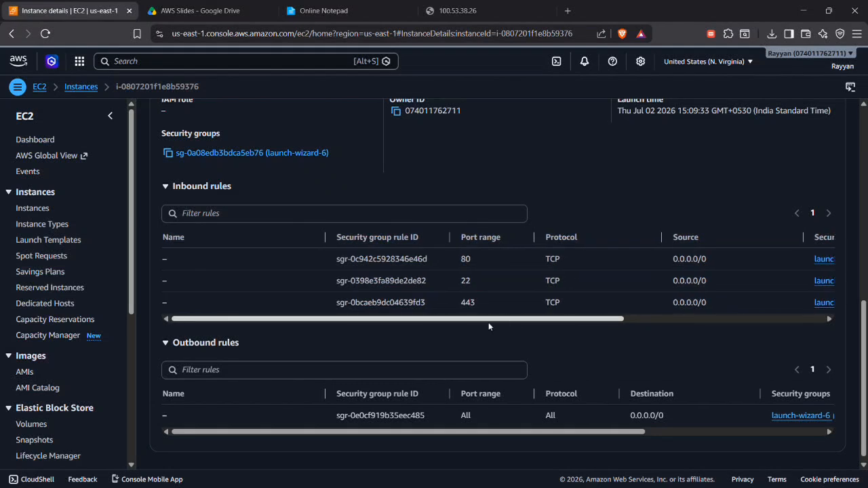
pyautogui.scroll(5, 486, 330)
pyautogui.scroll(1, 475, 322)
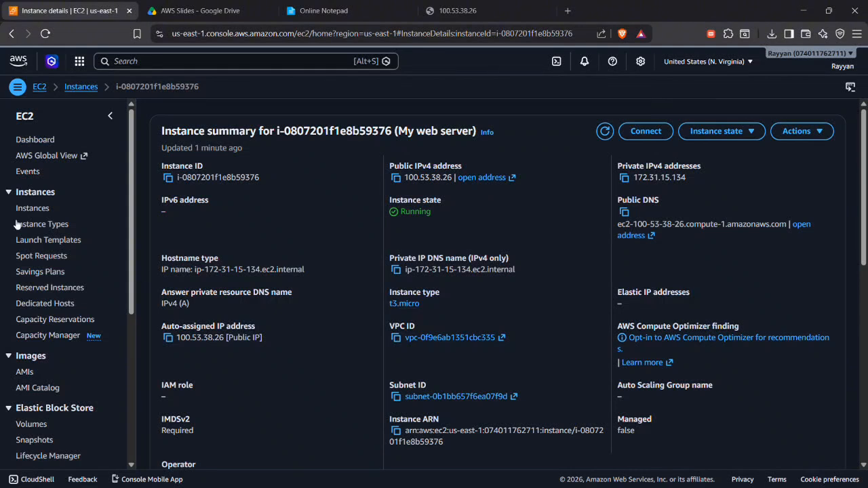
# Connect to "My web server" from the instances list through EC2 Instance Connect, using its public IP and the username ec2-user
pyautogui.click(33, 209)
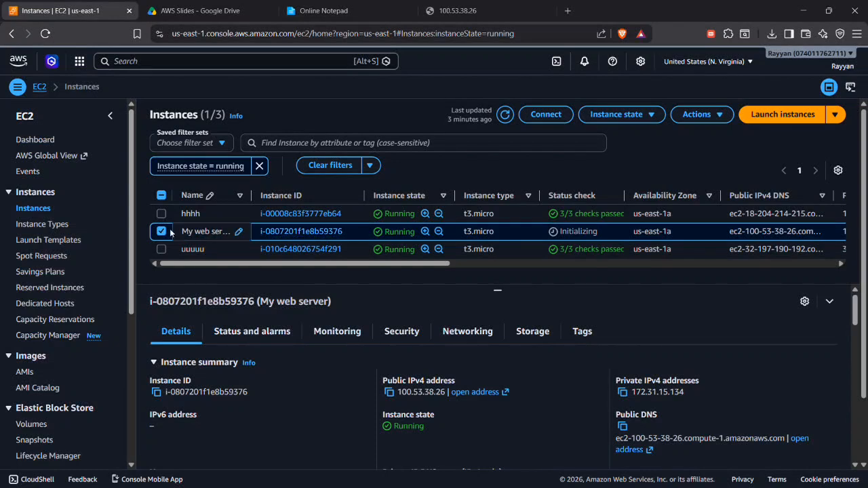
pyautogui.click(543, 114)
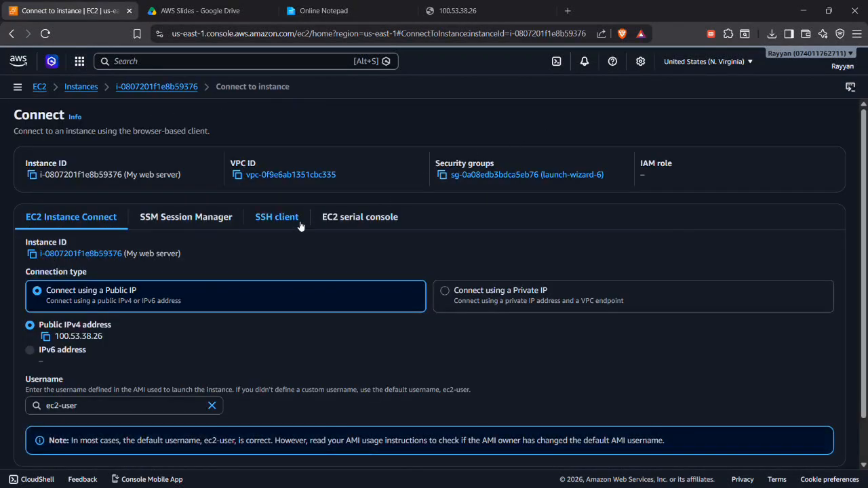
pyautogui.scroll(-2, 284, 319)
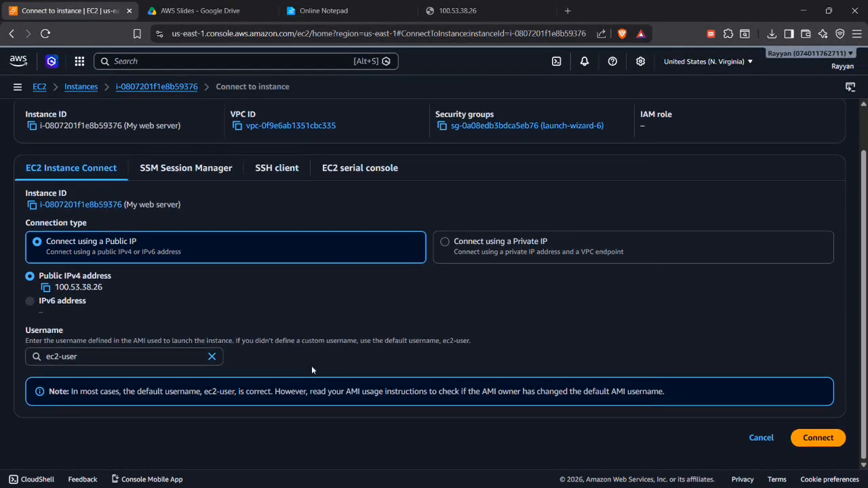
pyautogui.click(818, 438)
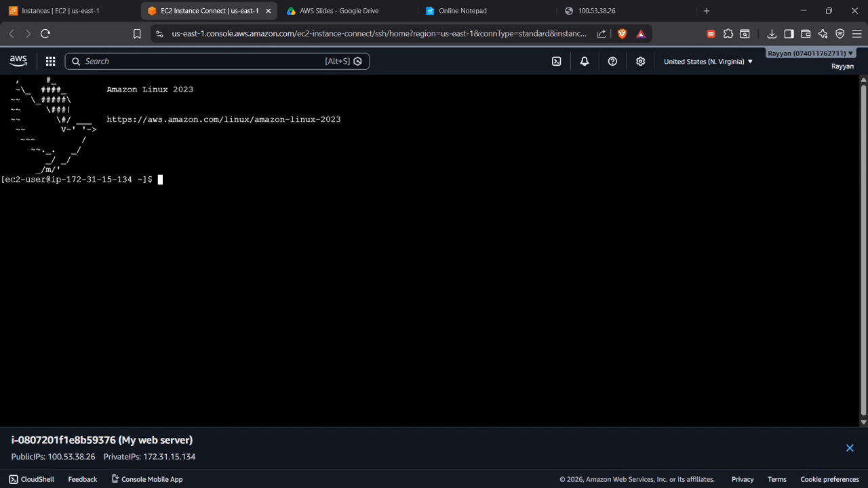
# Run whoami, pwd and ls in the instance terminal to check the user, working directory and its files
pyautogui.write('ls')
pyautogui.press('Return')
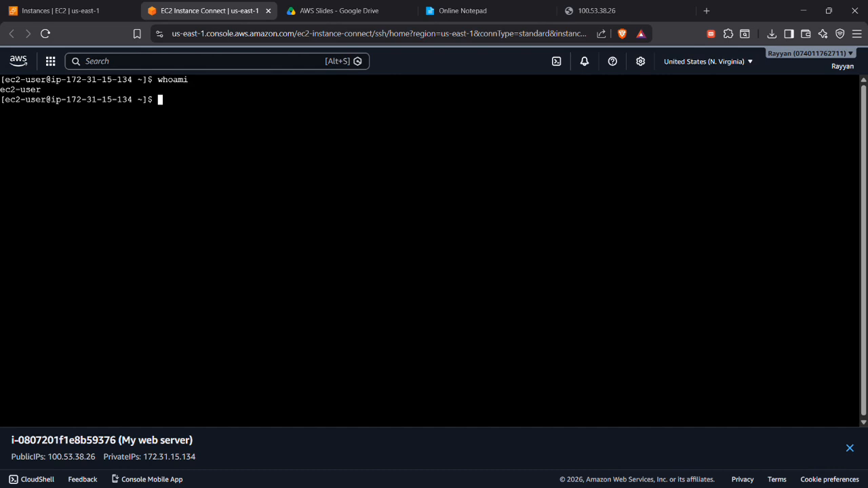
pyautogui.write('pwd')
pyautogui.press('Return')
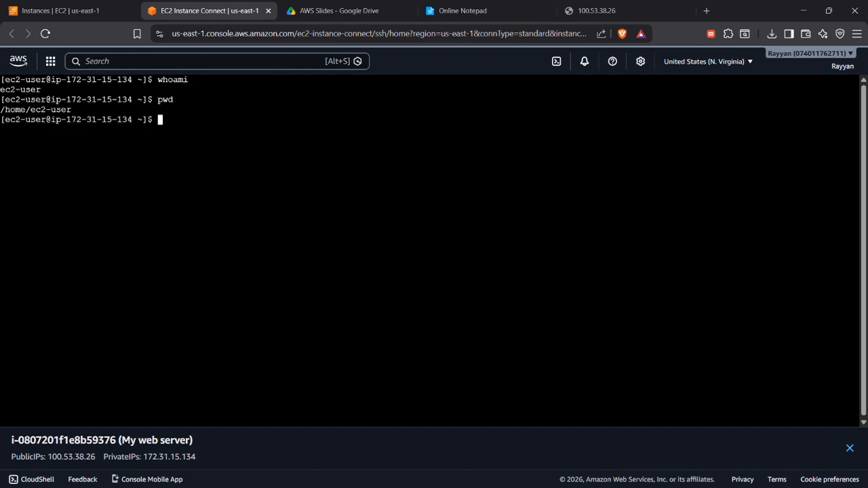
pyautogui.write('ls')
pyautogui.press('Return')
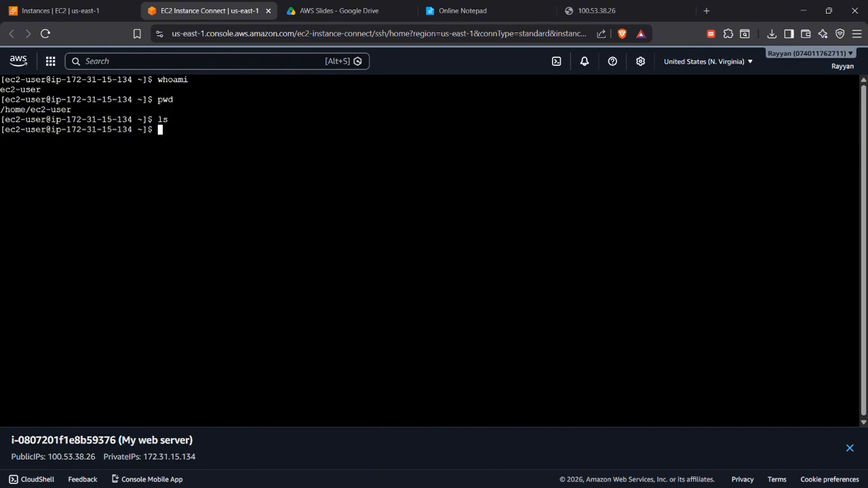
# Try to request the local web page in the instance terminal with curl http:localhost
pyautogui.hotkey('alt', 'Tab')
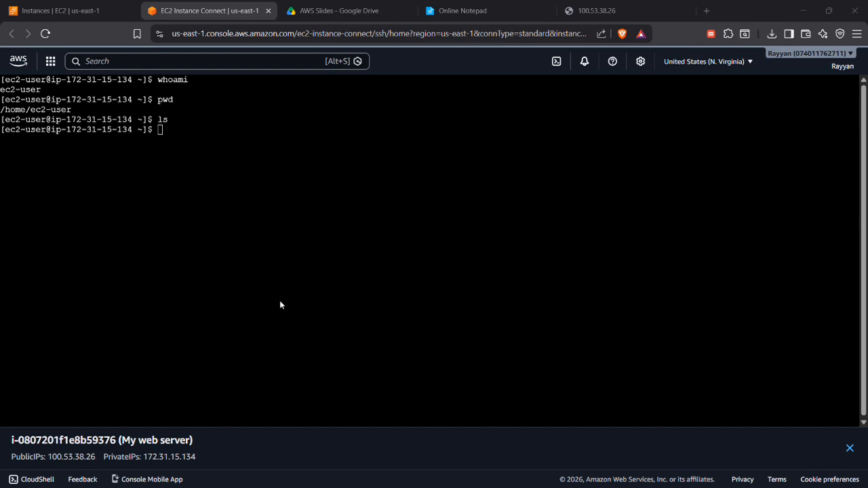
pyautogui.click(285, 237)
pyautogui.write('curl http:localhost')
pyautogui.press('Return')
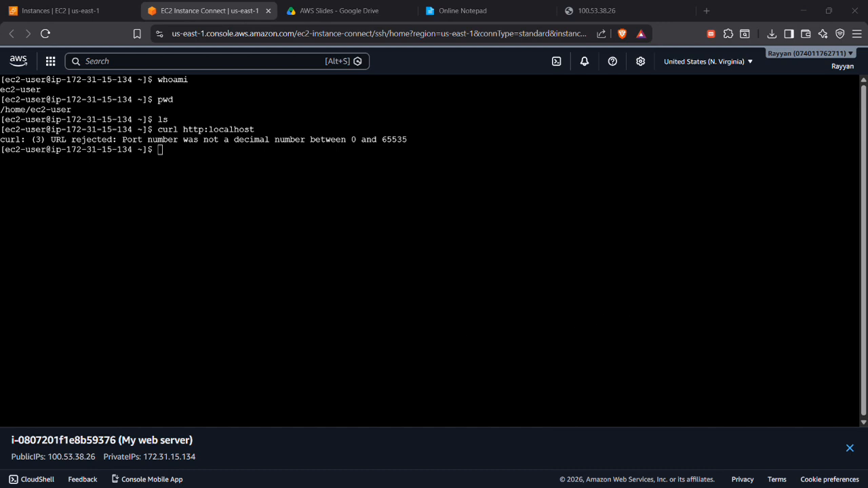
pyautogui.click(595, 267)
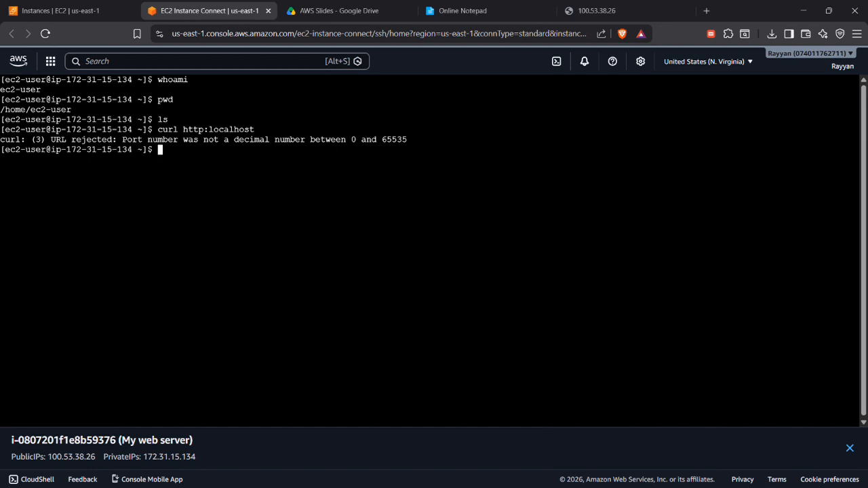
pyautogui.press('Up')
pyautogui.press('Left')
pyautogui.press('Left')
pyautogui.press('Left')
pyautogui.press('Left')
pyautogui.press('Left')
pyautogui.press('Left')
pyautogui.press('Left')
pyautogui.press('Left')
pyautogui.press('Left')
pyautogui.press('Left')
pyautogui.press('Left')
pyautogui.write('//')
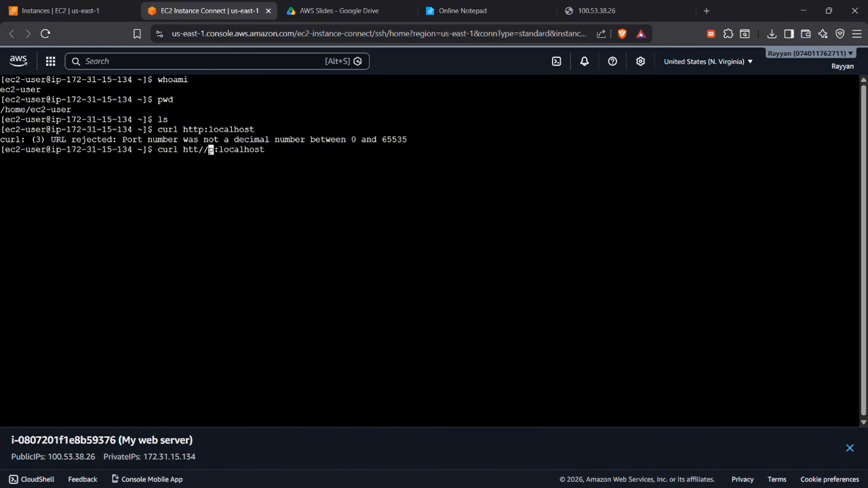
pyautogui.press('Home')
pyautogui.hotkey('ctrl', 'Delete')
pyautogui.write('~~~~~~~~')
pyautogui.hotkey('ctrl', 'Delete')
pyautogui.hotkey('ctrl', 'Delete')
pyautogui.press('BackSpace')
pyautogui.press('BackSpace')
pyautogui.press('BackSpace')
pyautogui.press('BackSpace')
pyautogui.press('BackSpace')
pyautogui.press('BackSpace')
pyautogui.press('BackSpace')
pyautogui.press('BackSpace')
pyautogui.write('curl http://localhost')
pyautogui.press('Return')
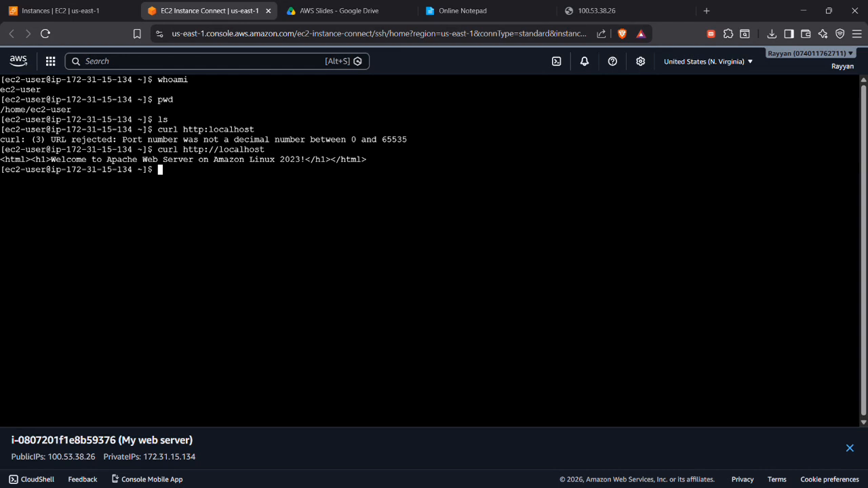
# Clear the earlier commands and output from the instance terminal with the clear command
pyautogui.write('cla')
pyautogui.press('BackSpace')
pyautogui.write('ae')
pyautogui.press('BackSpace')
pyautogui.press('BackSpace')
pyautogui.write('ear')
pyautogui.press('Return')
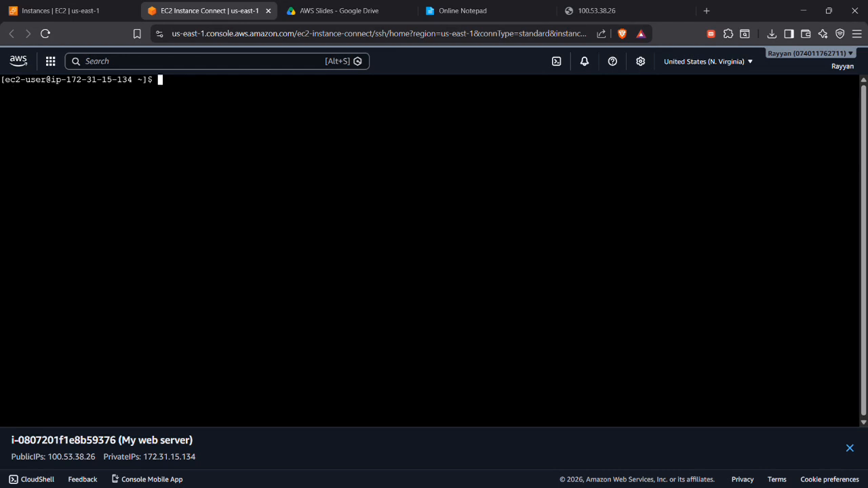
# Run whoami and pwd in the cleared terminal to check the logged-in user and working directory
pyautogui.write('whoam')
pyautogui.write('i')
pyautogui.press('Return')
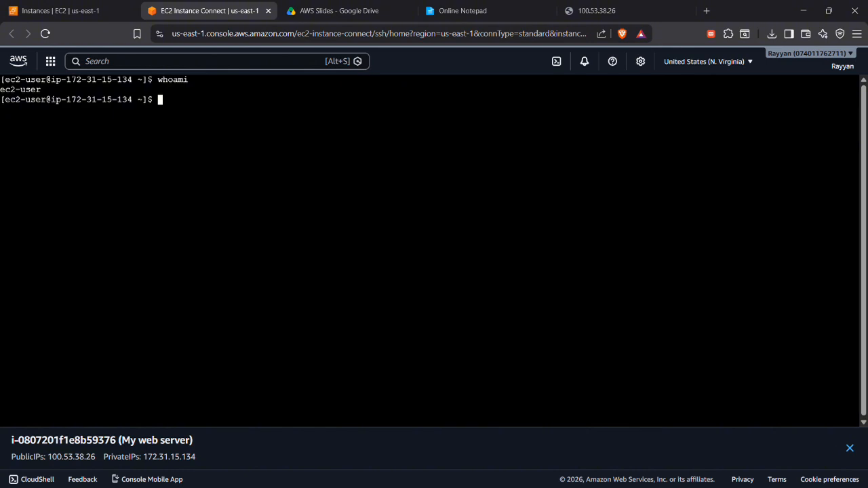
pyautogui.write('pwd')
pyautogui.press('Return')
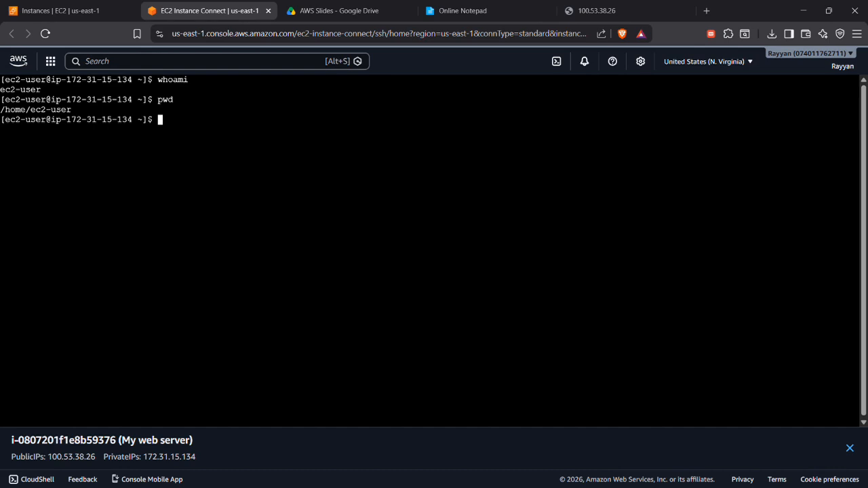
pyautogui.hotkey('alt', 'Tab')
pyautogui.hotkey('alt', 'Tab')
pyautogui.write('c')
pyautogui.press('BackSpace')
pyautogui.write('curl https://localhost')
pyautogui.press('Return')
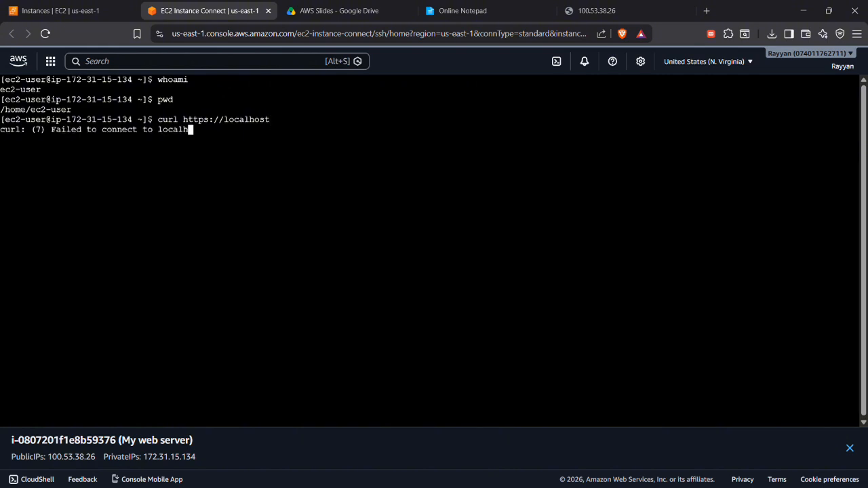
pyautogui.hotkey('alt', 'Tab')
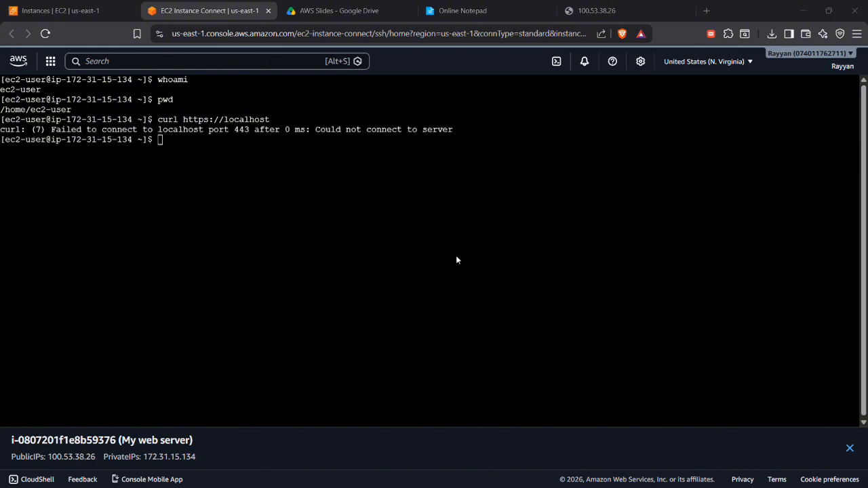
pyautogui.hotkey('alt', 'Tab')
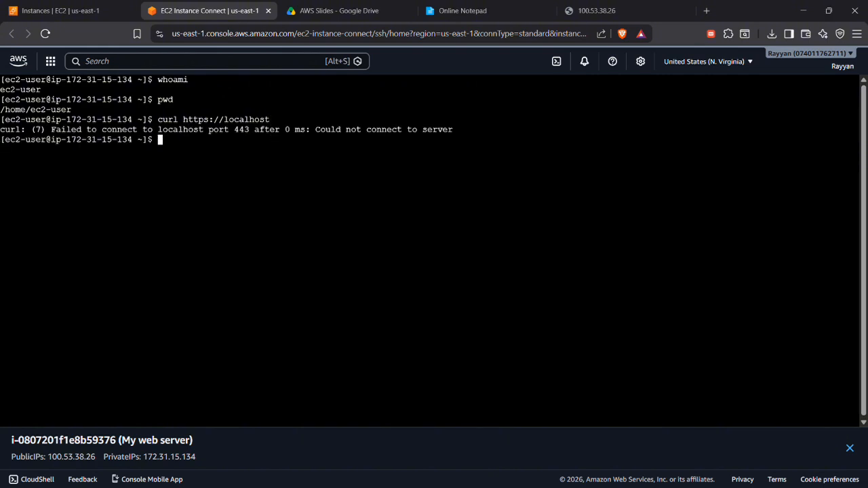
pyautogui.write('curl http://localhost')
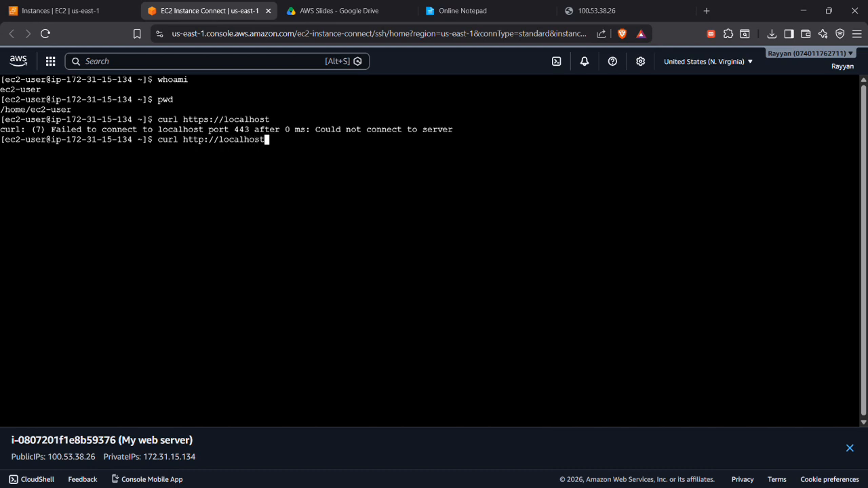
pyautogui.press('Return')
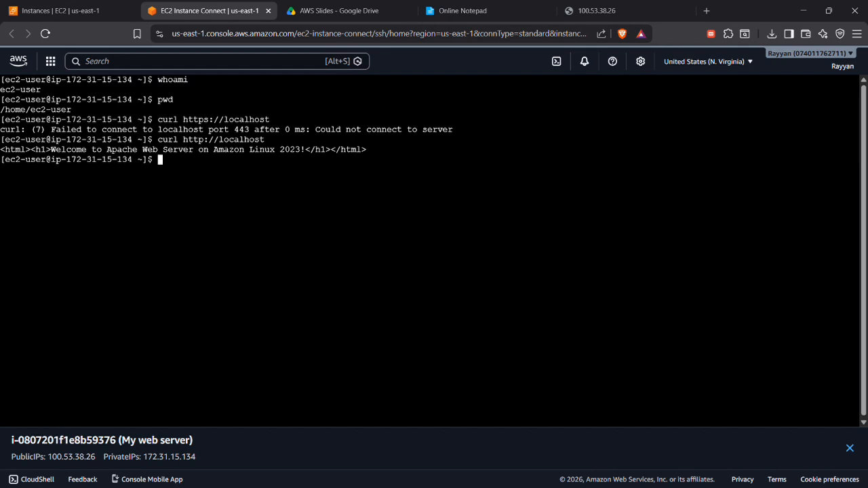
# Terminate the three running instances hhhh, My web server and uuuuu from the EC2 instances list, and refresh the list
pyautogui.click(75, 10)
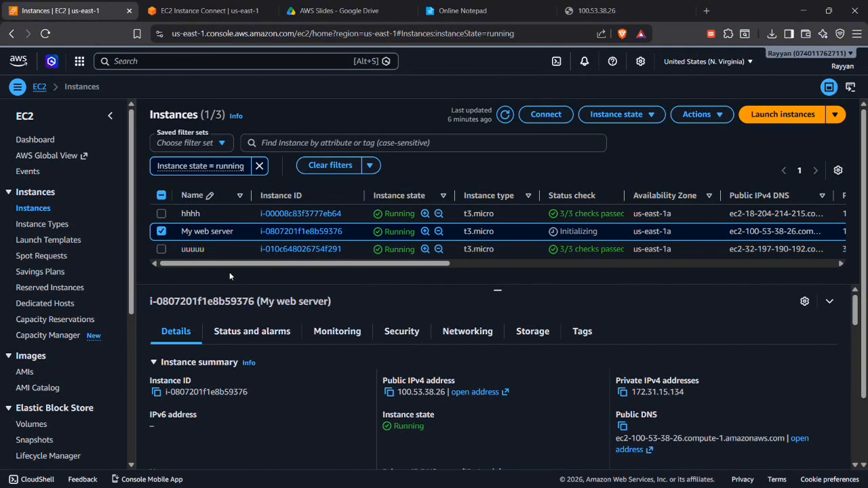
pyautogui.click(161, 249)
pyautogui.click(161, 213)
pyautogui.click(656, 120)
pyautogui.click(615, 201)
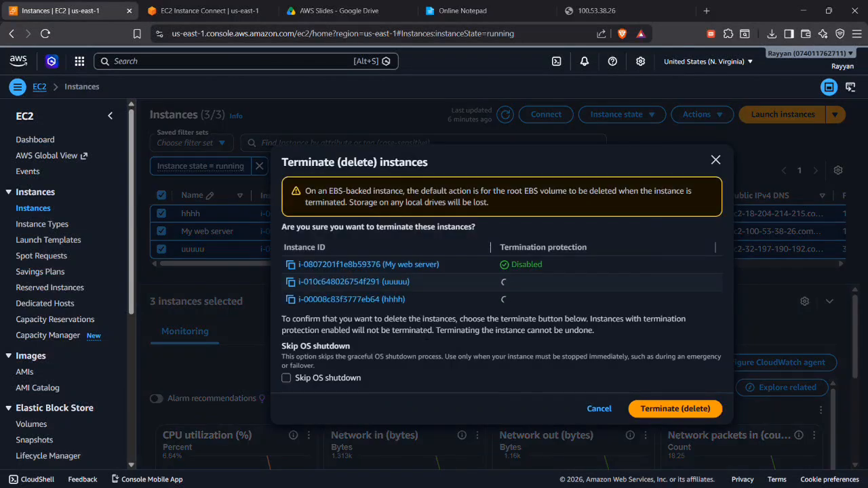
pyautogui.click(650, 406)
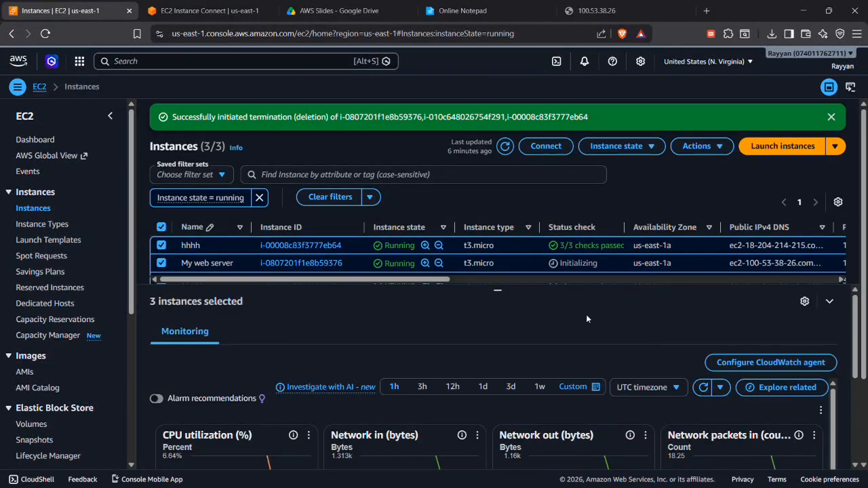
pyautogui.scroll(-1, 586, 319)
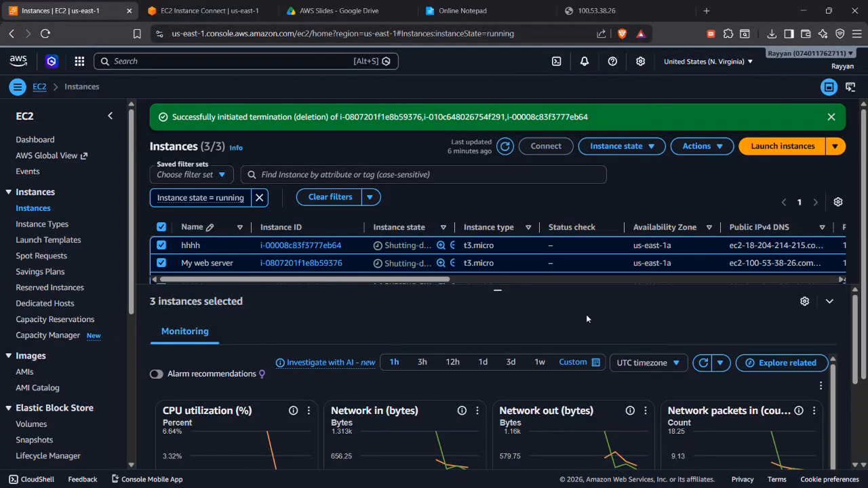
pyautogui.click(505, 146)
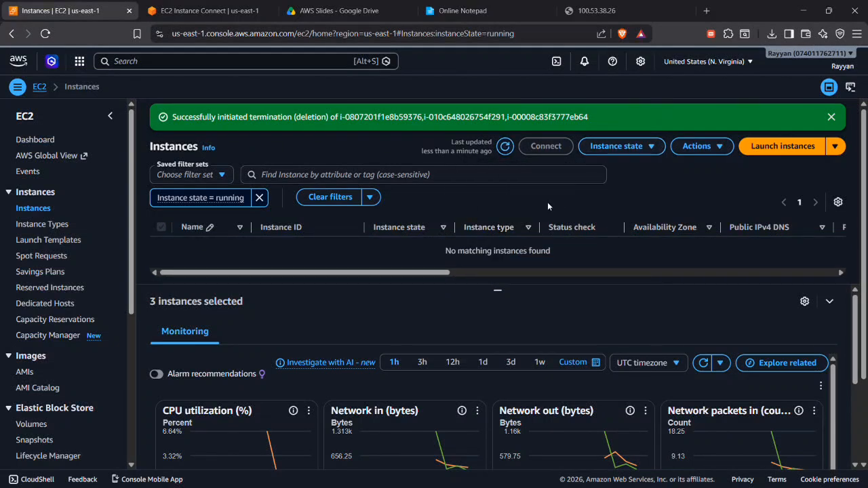
pyautogui.click(345, 6)
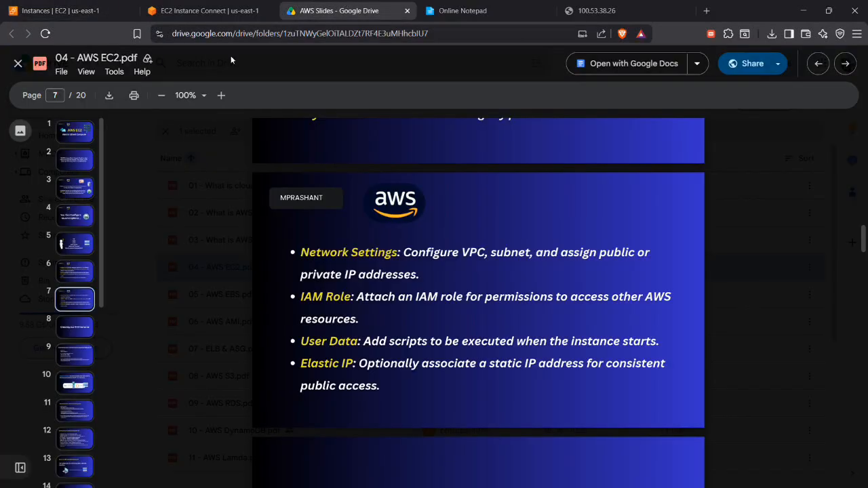
pyautogui.click(116, 18)
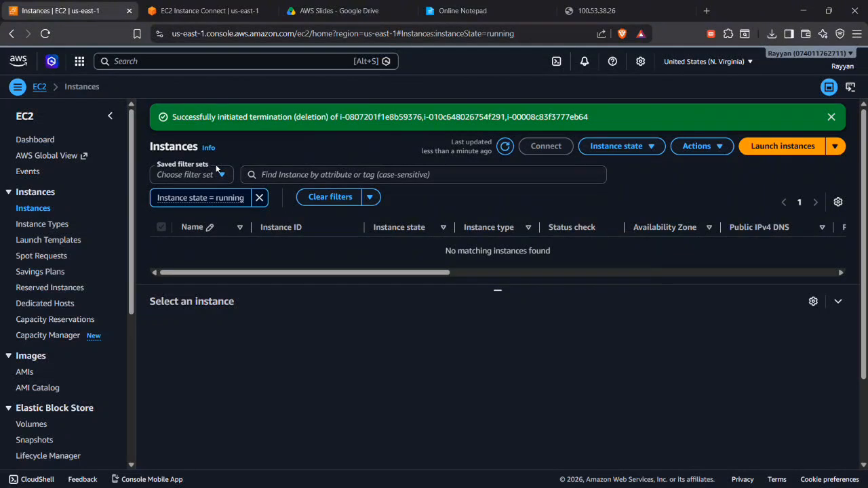